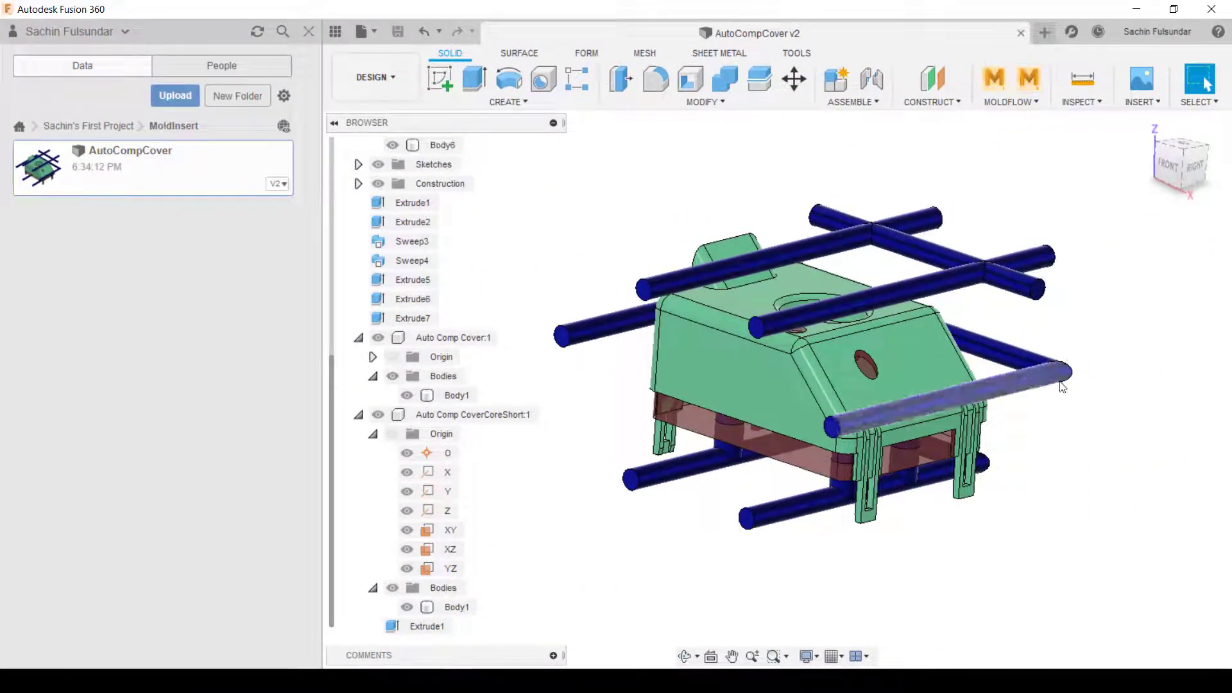
Send the AutoCompCover model from Fusion 360 to Moldflow Insight's 3D_Model_Beam project.
middle_click_drag(924, 449, 754, 273, "shift")
left_click(815, 321)
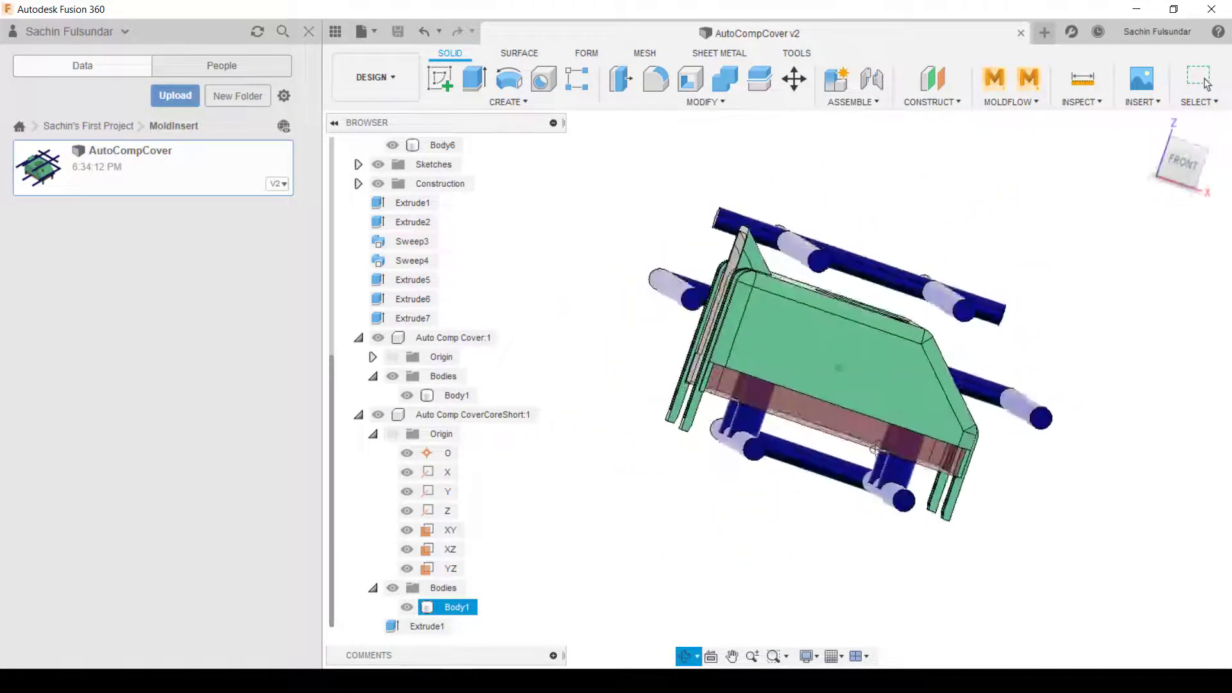
middle_click_drag(876, 448, 911, 360, "shift")
left_click(1017, 101)
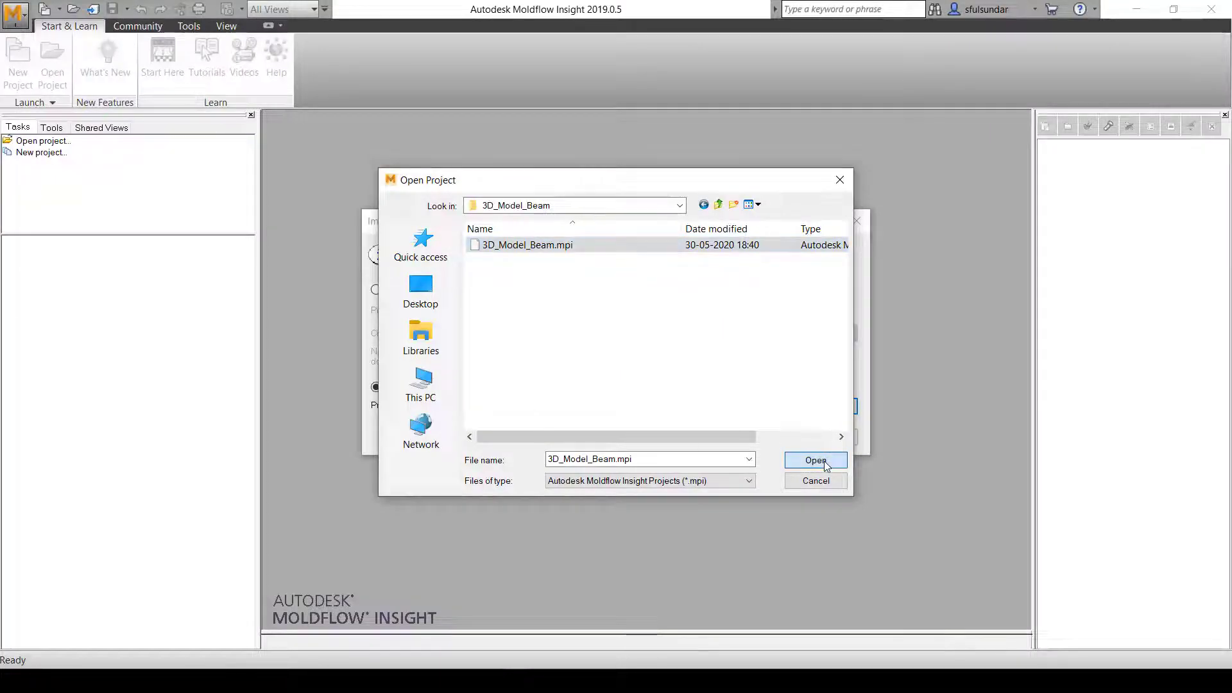
left_click(810, 458)
left_click(686, 441)
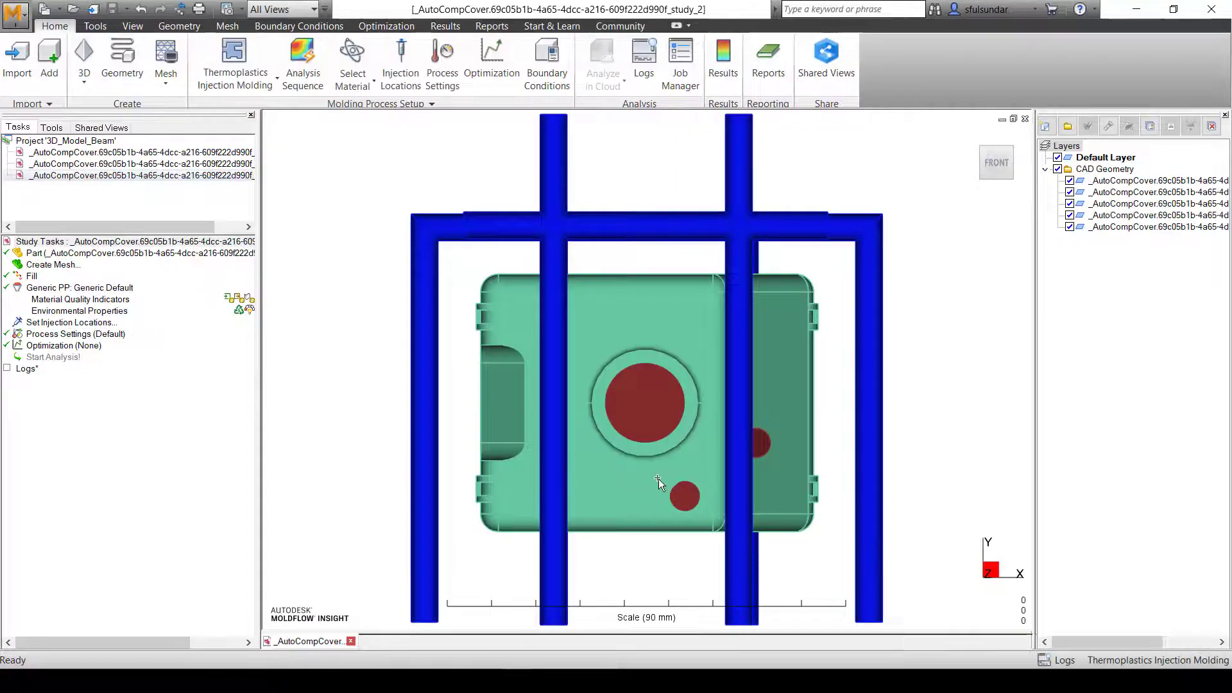
mouse_move(659, 478)
middle_mouse_down()
mouse_move(521, 379)
mouse_move(583, 334)
mouse_move(594, 352)
middle_mouse_up()
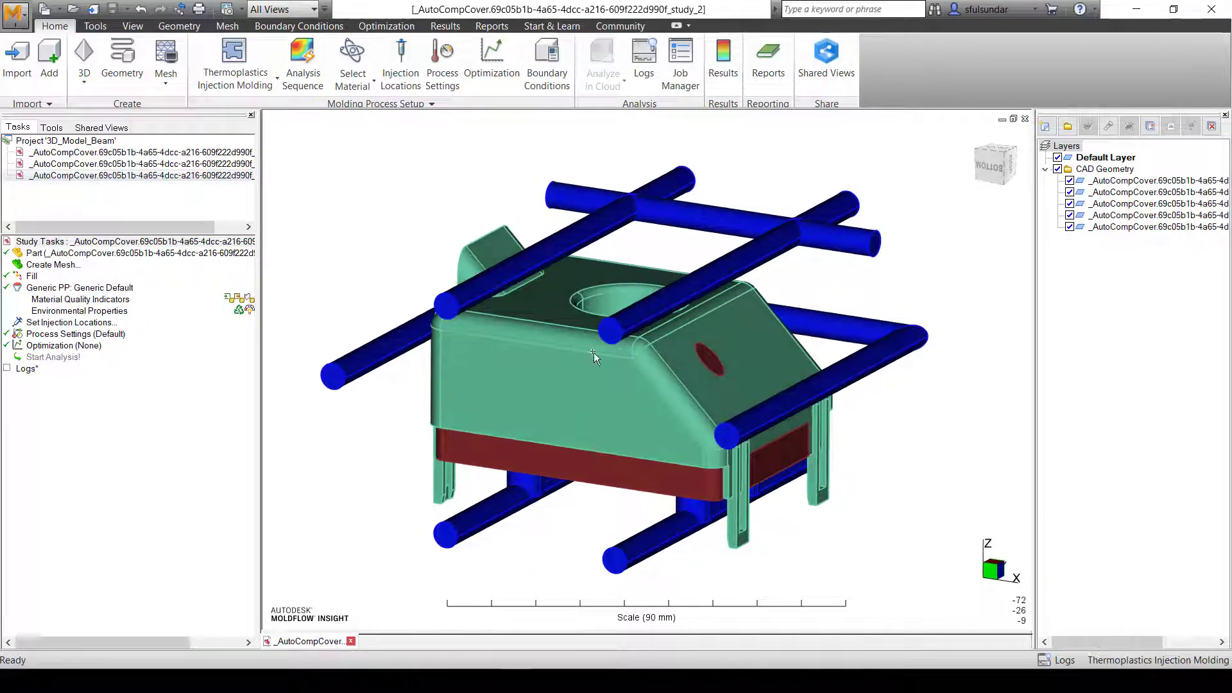
Hide the cover part and core layers and make the cooling tube layer active.
left_click(1214, 128)
left_click(1070, 169)
left_click(1070, 181)
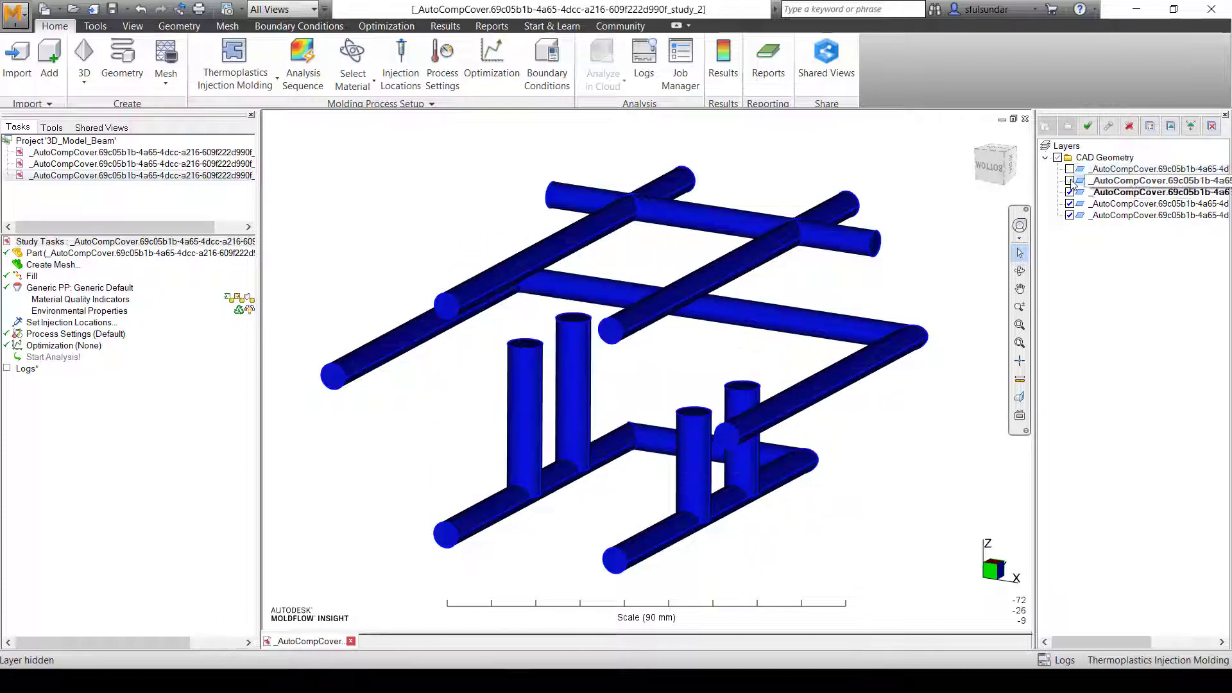
left_click(1071, 193)
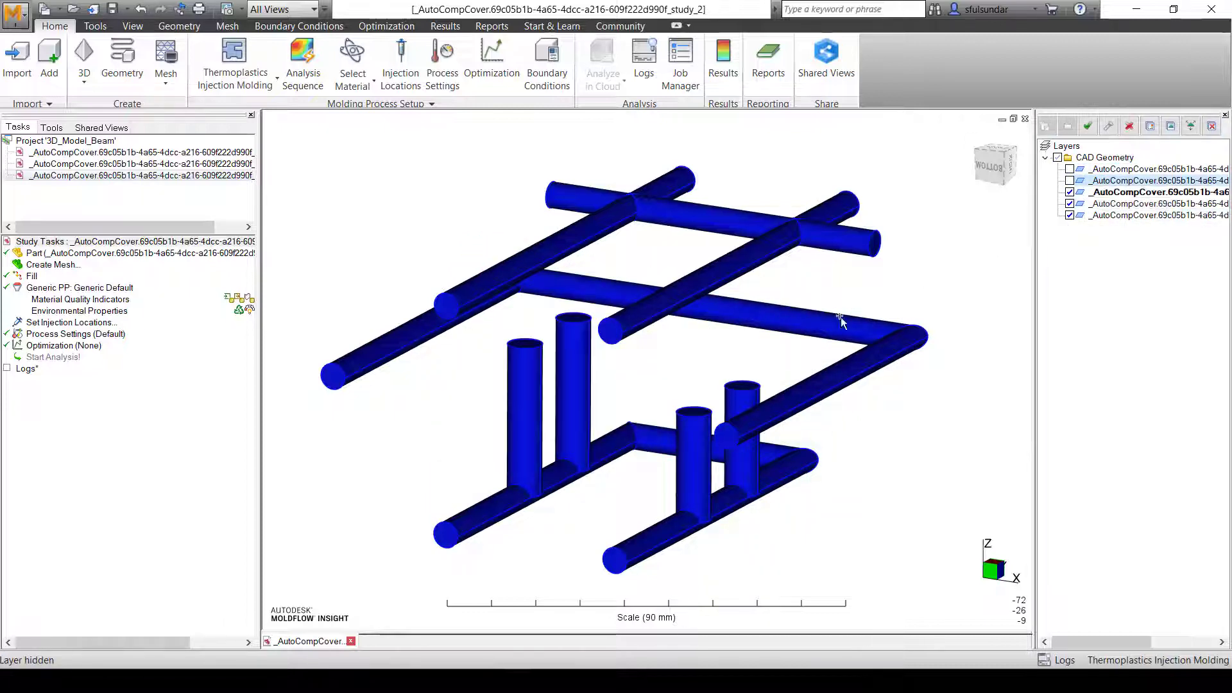
Change the box-selected horizontal tube bodies to the Channel (3D) property type.
middle_click_drag(880, 377, 744, 372)
scroll(744, 372, "down", 2)
left_click_drag(334, 148, 887, 560)
right_click(680, 292)
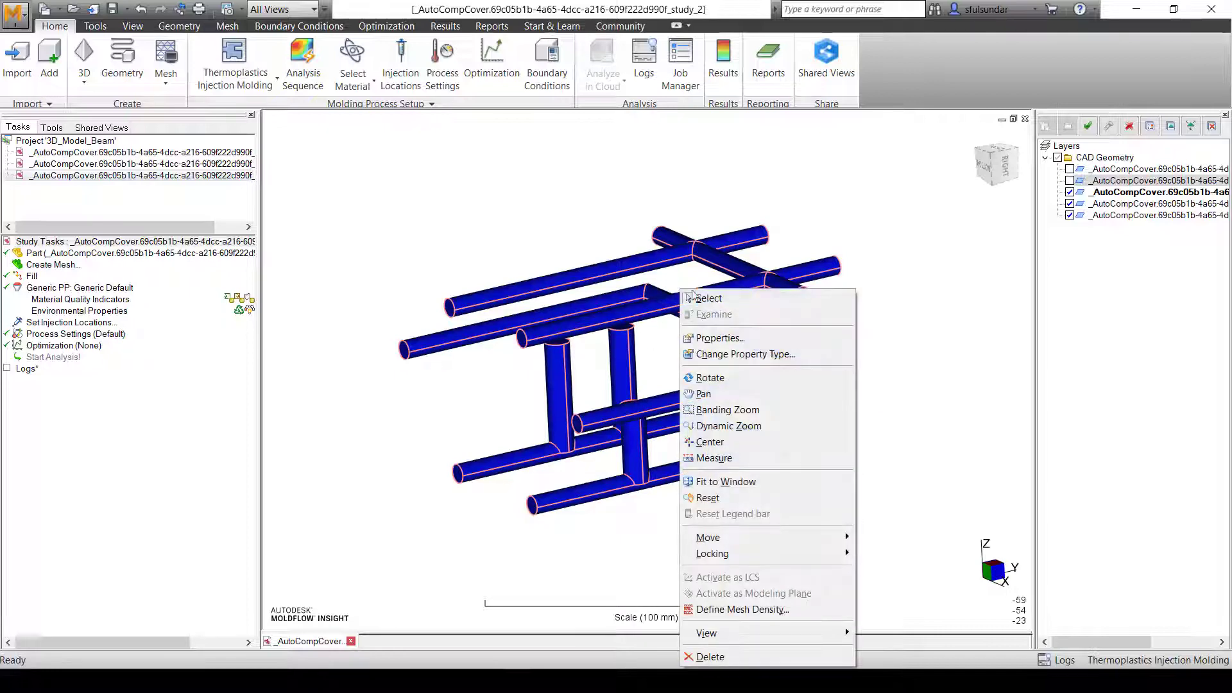
left_click(749, 357)
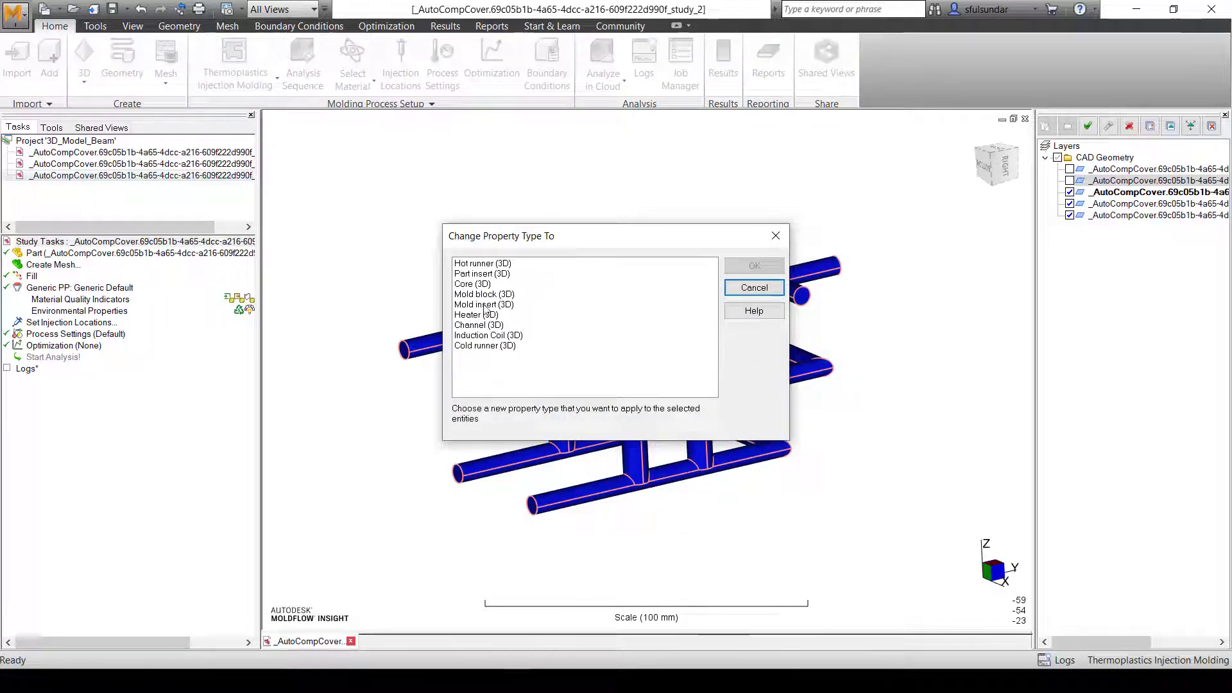
left_click(490, 326)
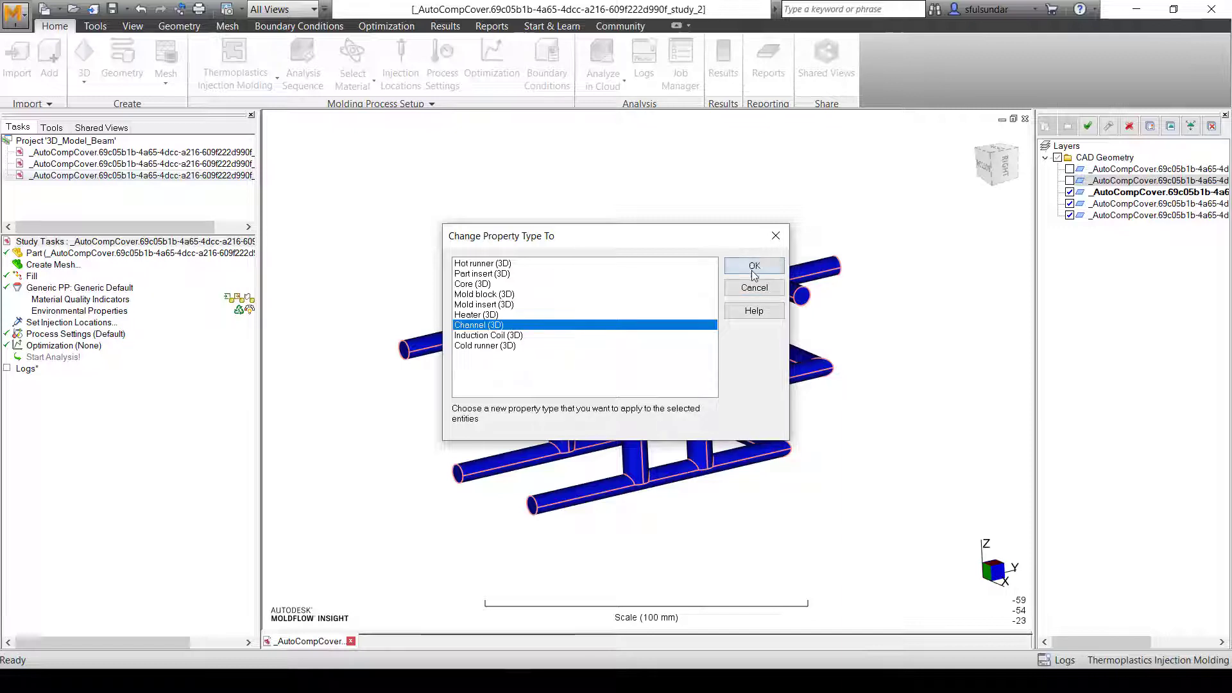
left_click(754, 265)
left_click(731, 378)
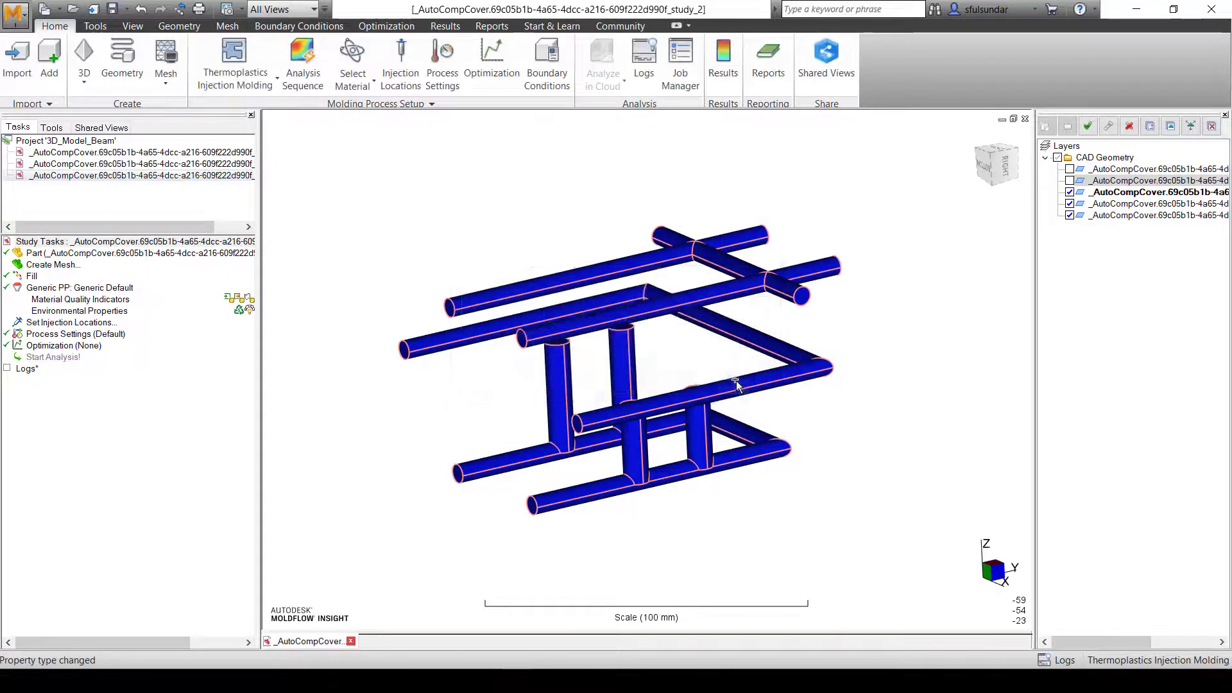
mouse_move(494, 391)
middle_mouse_down()
mouse_move(566, 382)
mouse_move(577, 407)
mouse_move(570, 395)
middle_mouse_up()
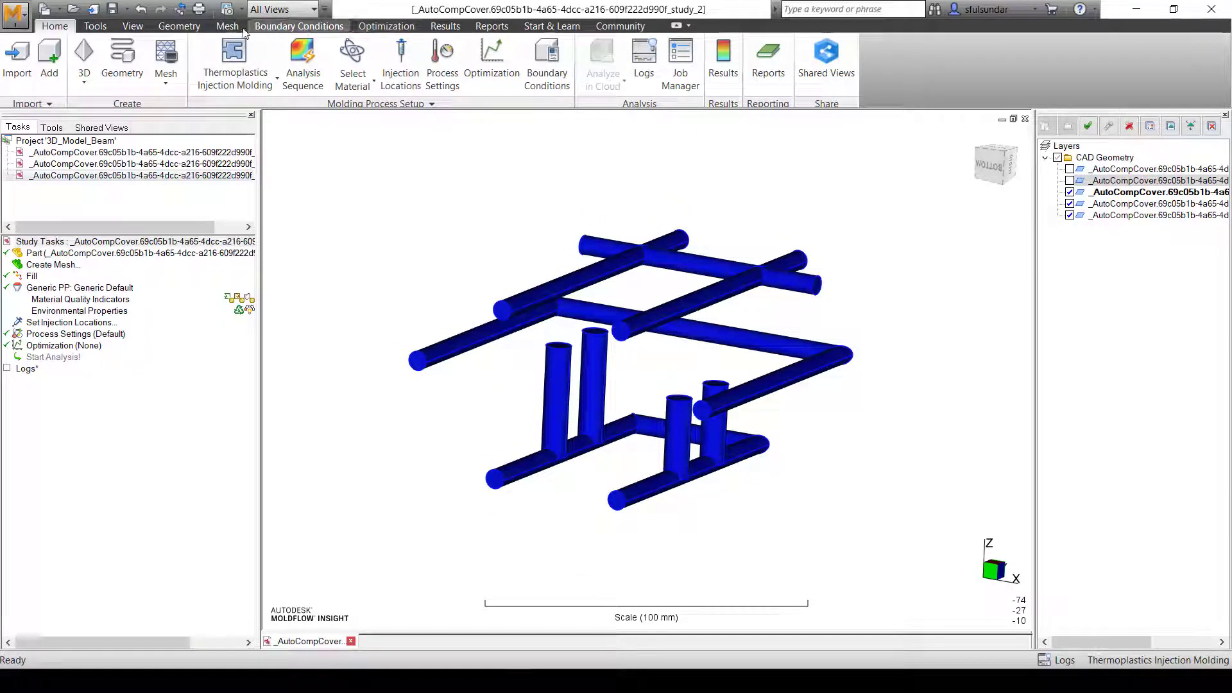
Generate center lines from the cooling channel bodies with the Center Line tool.
left_click(179, 27)
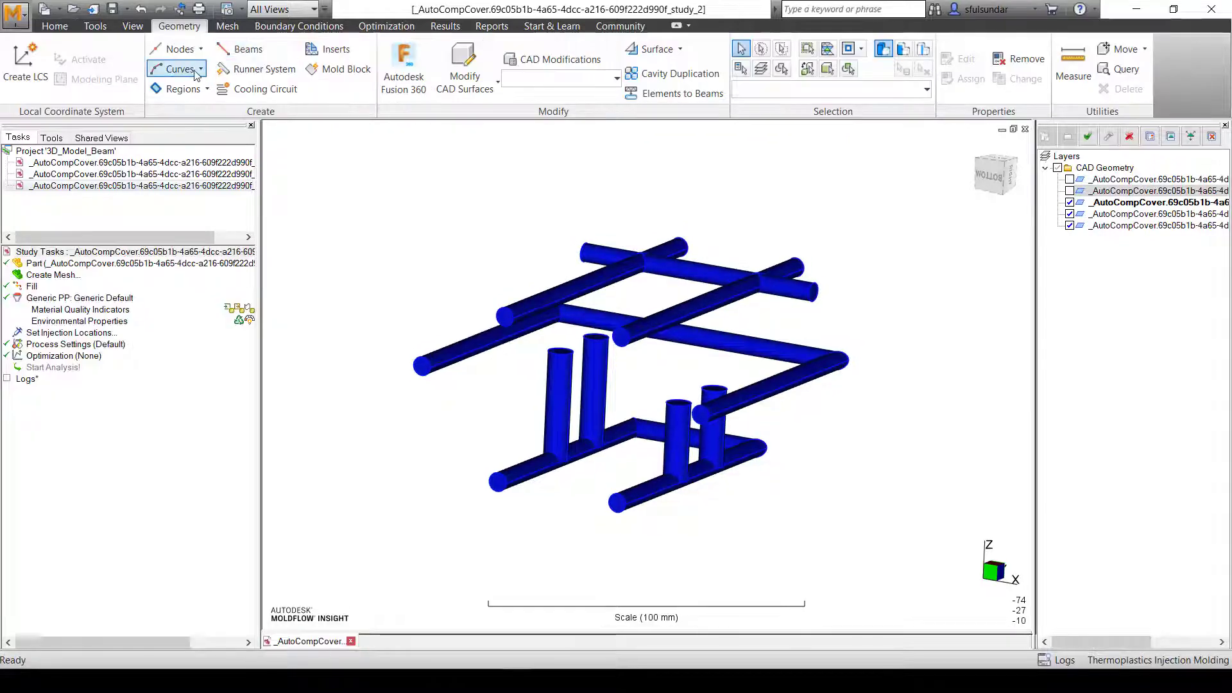
left_click(196, 72)
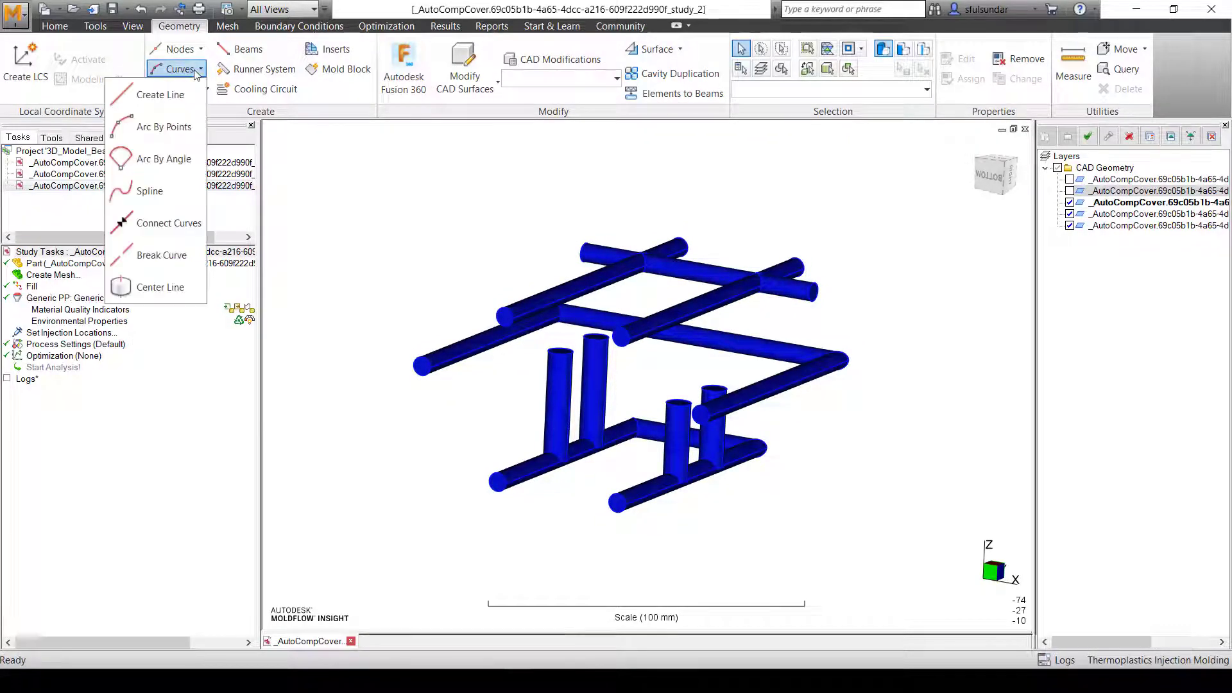
left_click(177, 294)
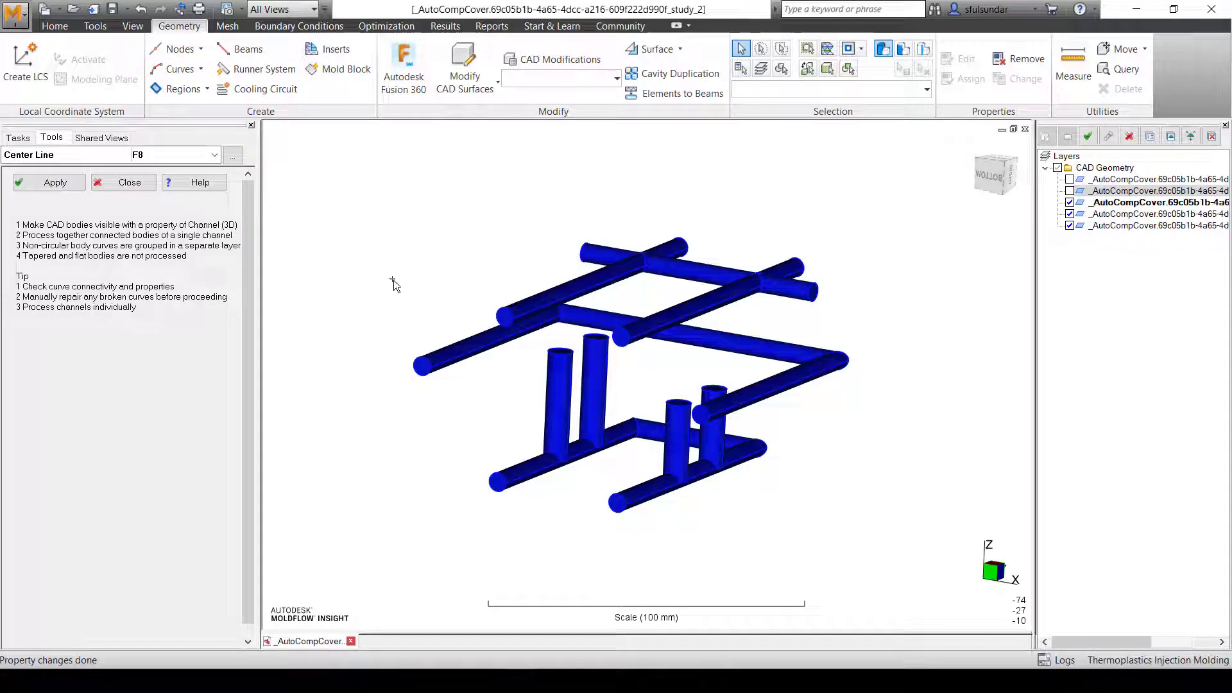
left_click(52, 184)
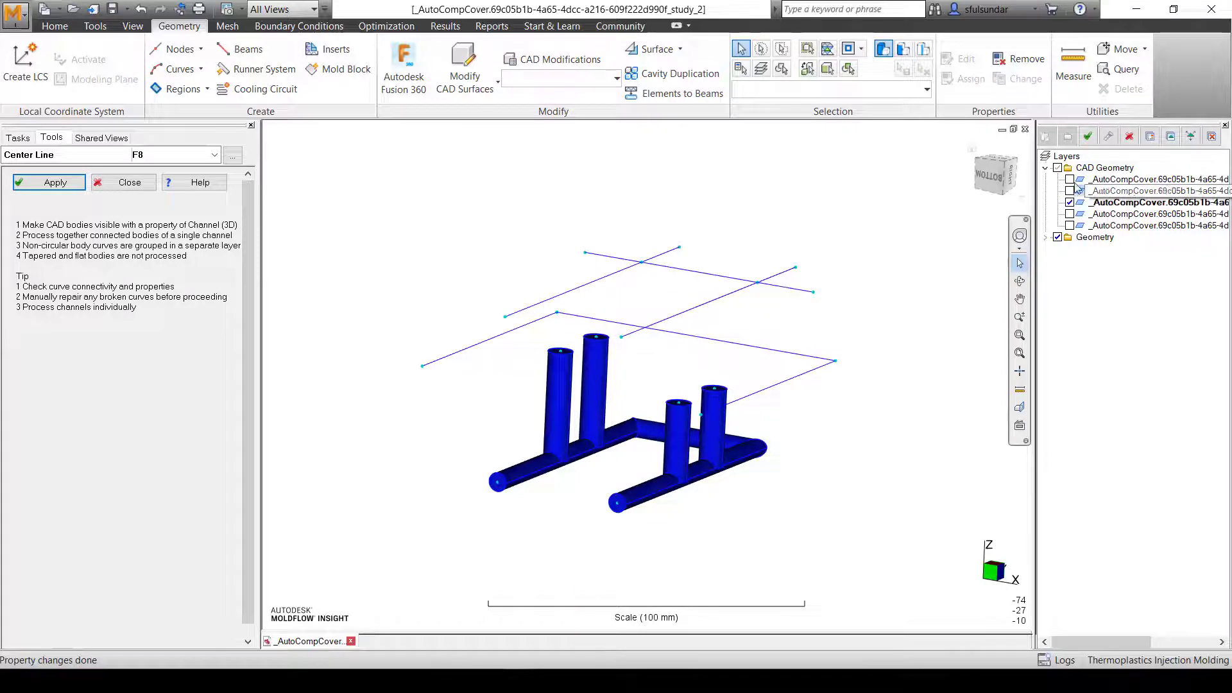
Show the cover part layer and hide the channel body layer.
left_click(1070, 179)
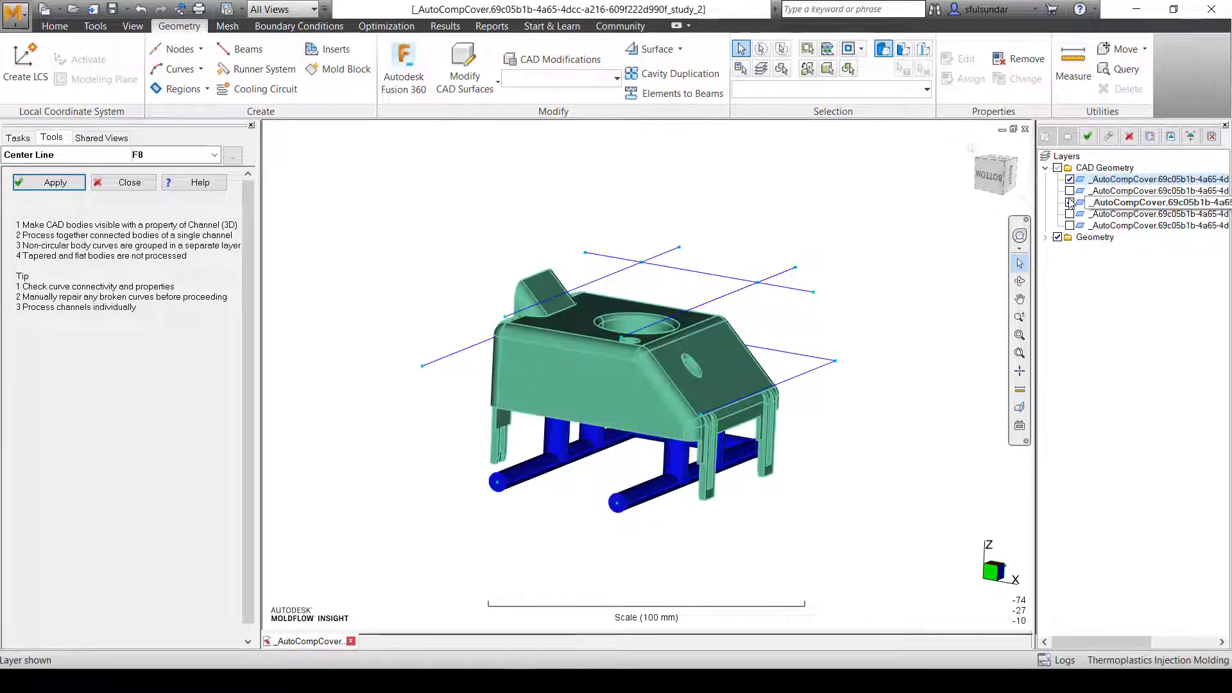
left_click(1070, 202)
mouse_move(837, 420)
middle_mouse_down()
mouse_move(818, 385)
mouse_move(846, 350)
mouse_move(832, 363)
mouse_move(880, 358)
mouse_move(855, 376)
mouse_move(371, 405)
mouse_move(864, 340)
mouse_move(905, 360)
mouse_move(907, 417)
mouse_move(921, 319)
middle_mouse_up()
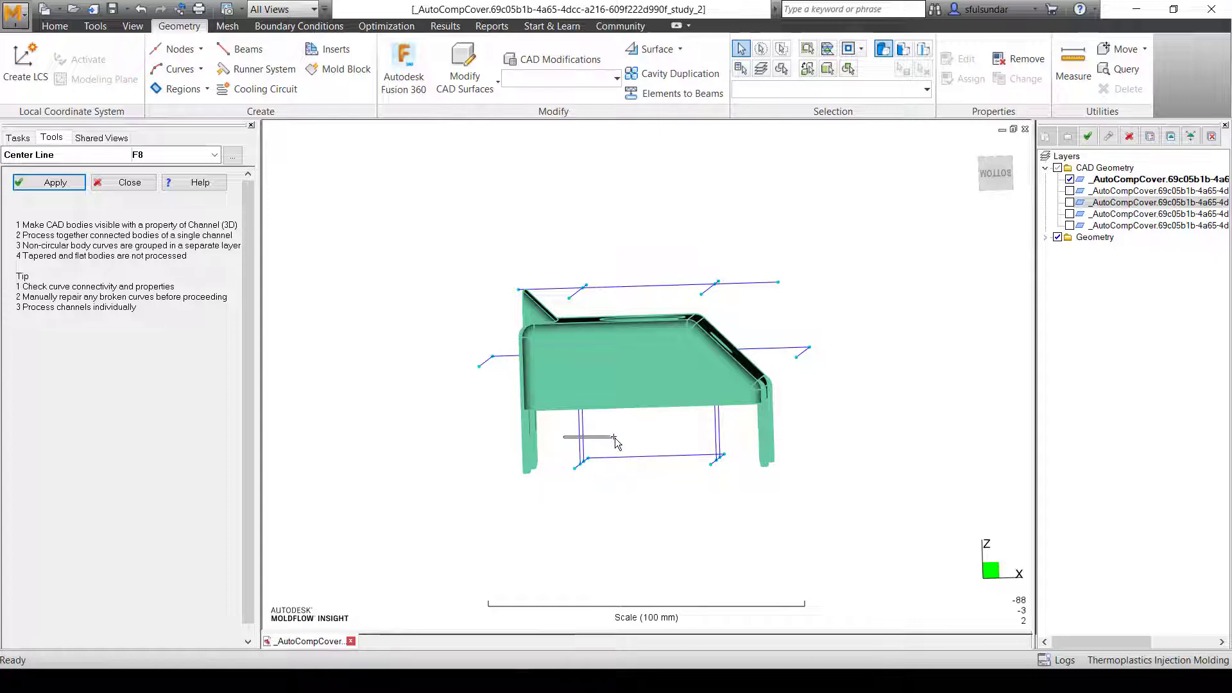
Convert the four vertical center lines under the cover part to the Baffle property type.
left_click(104, 181)
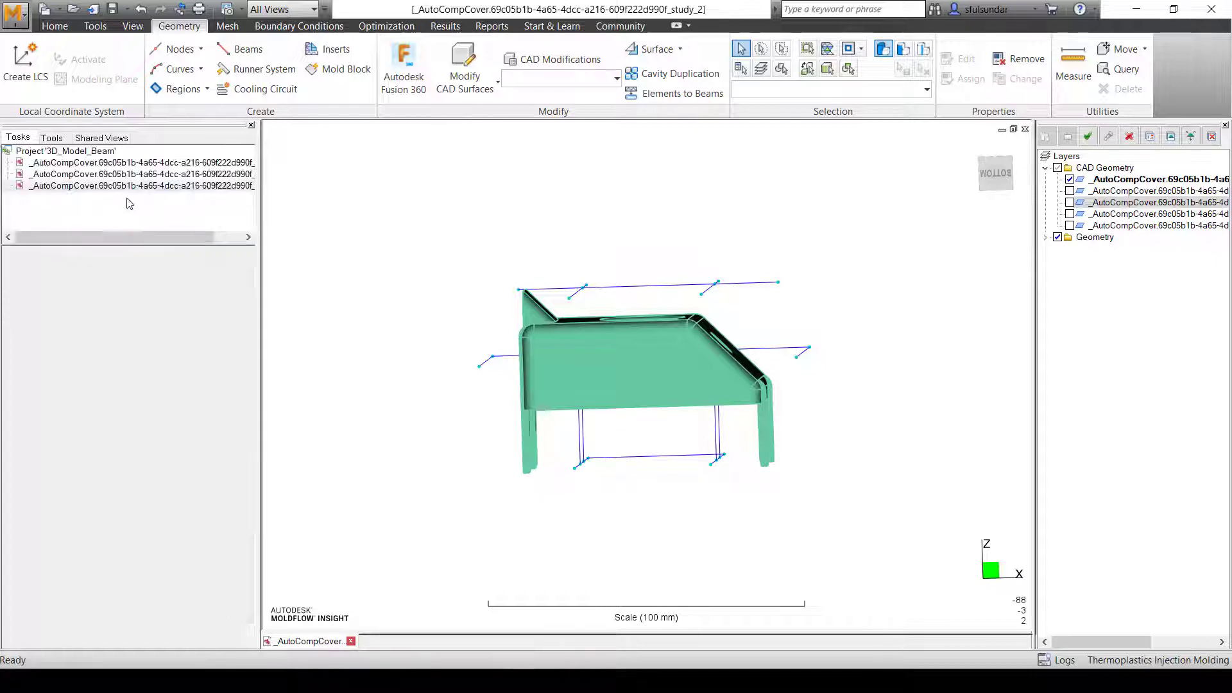
left_click_drag(560, 431, 596, 439)
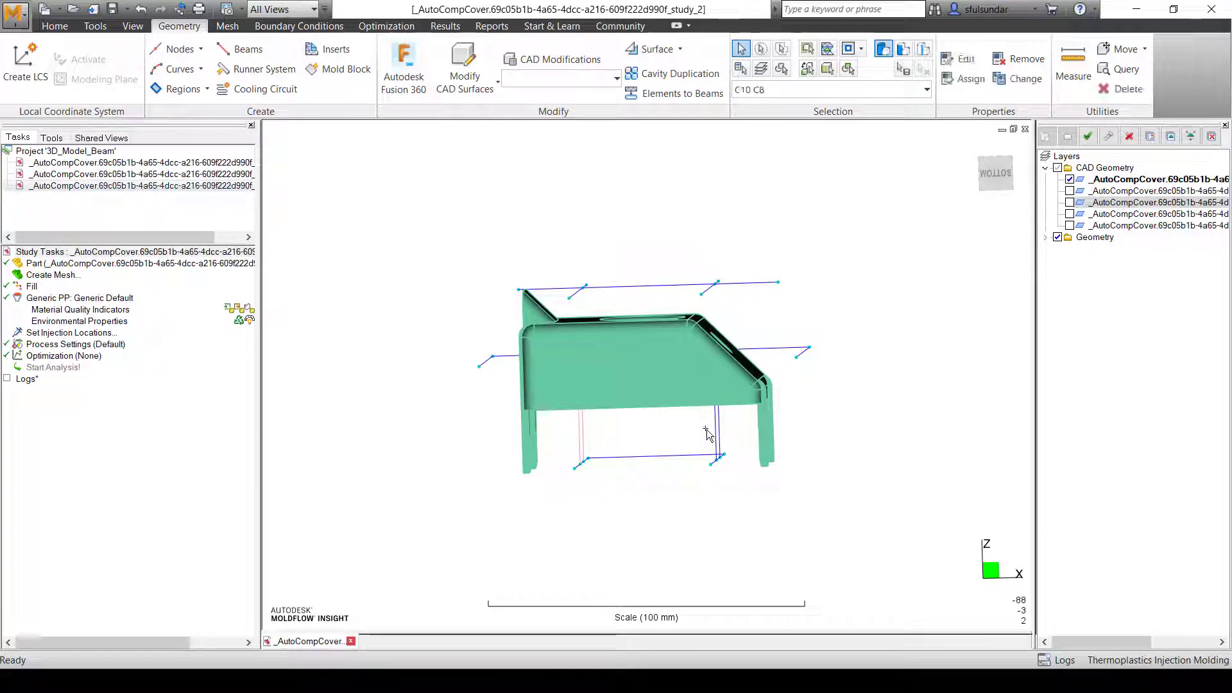
right_click(737, 440)
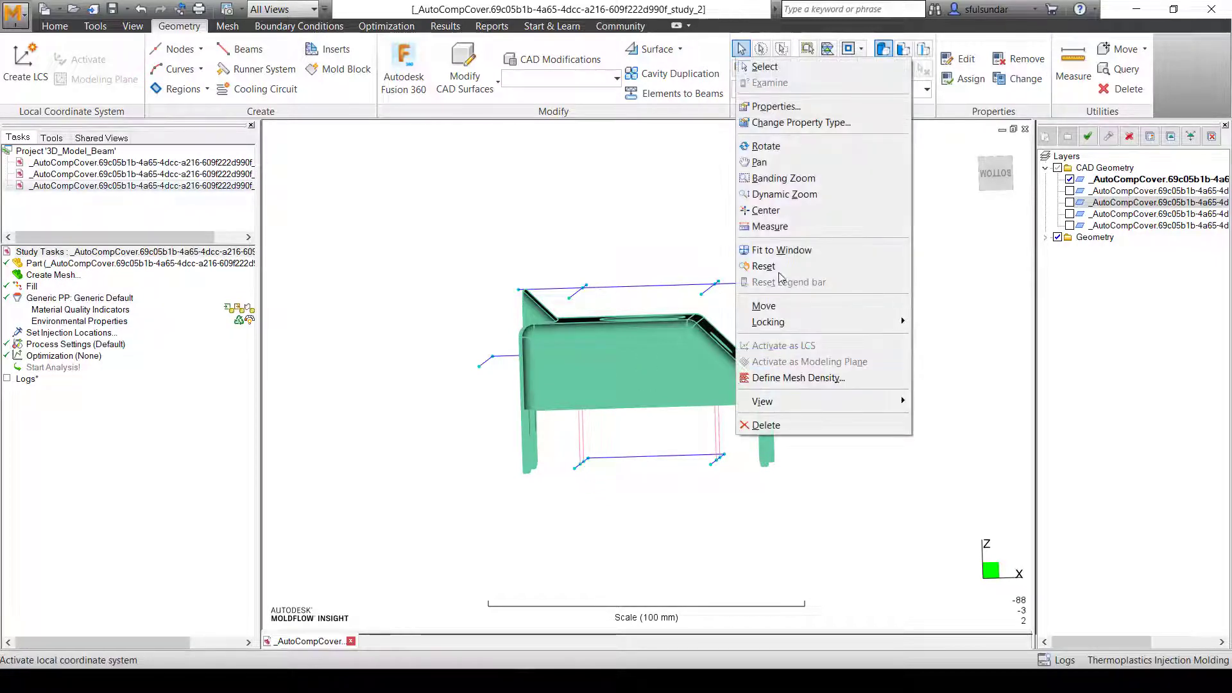
left_click(797, 123)
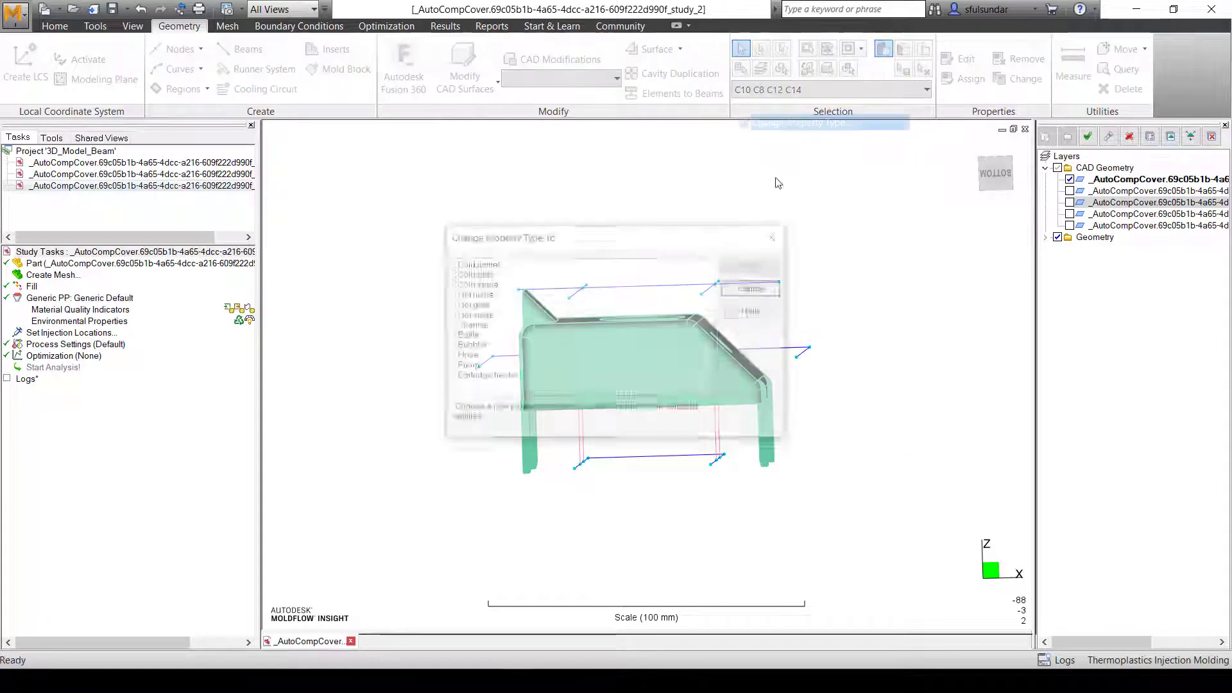
left_click(473, 336)
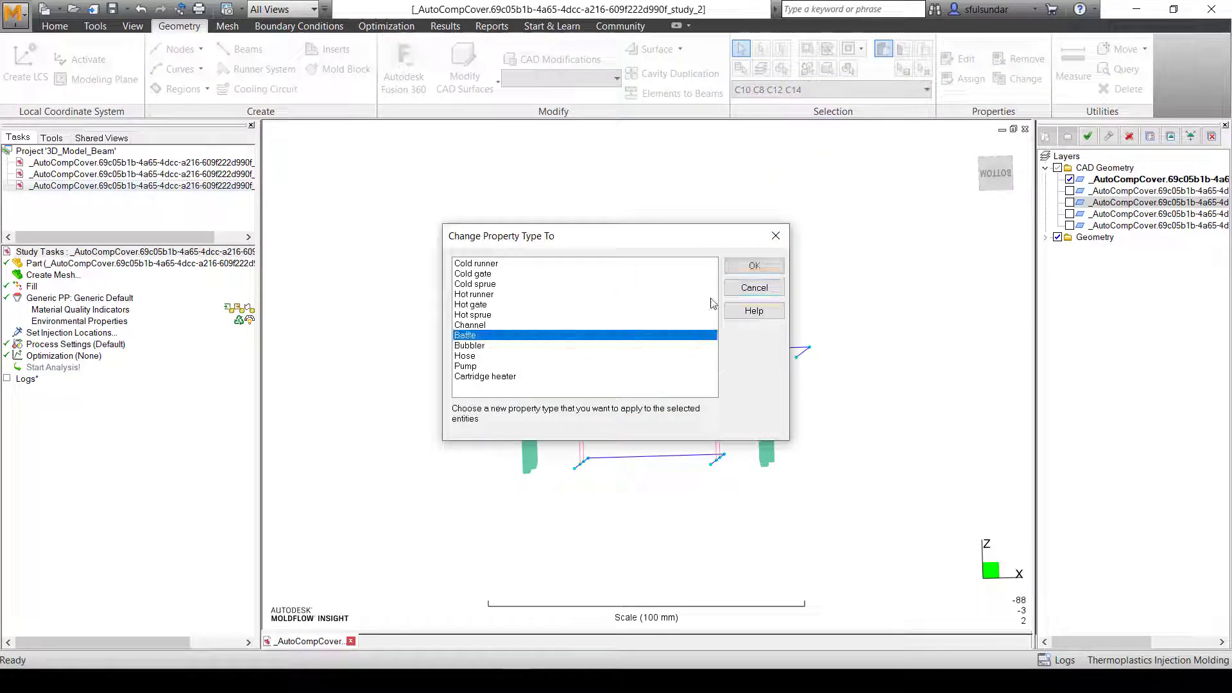
left_click(754, 266)
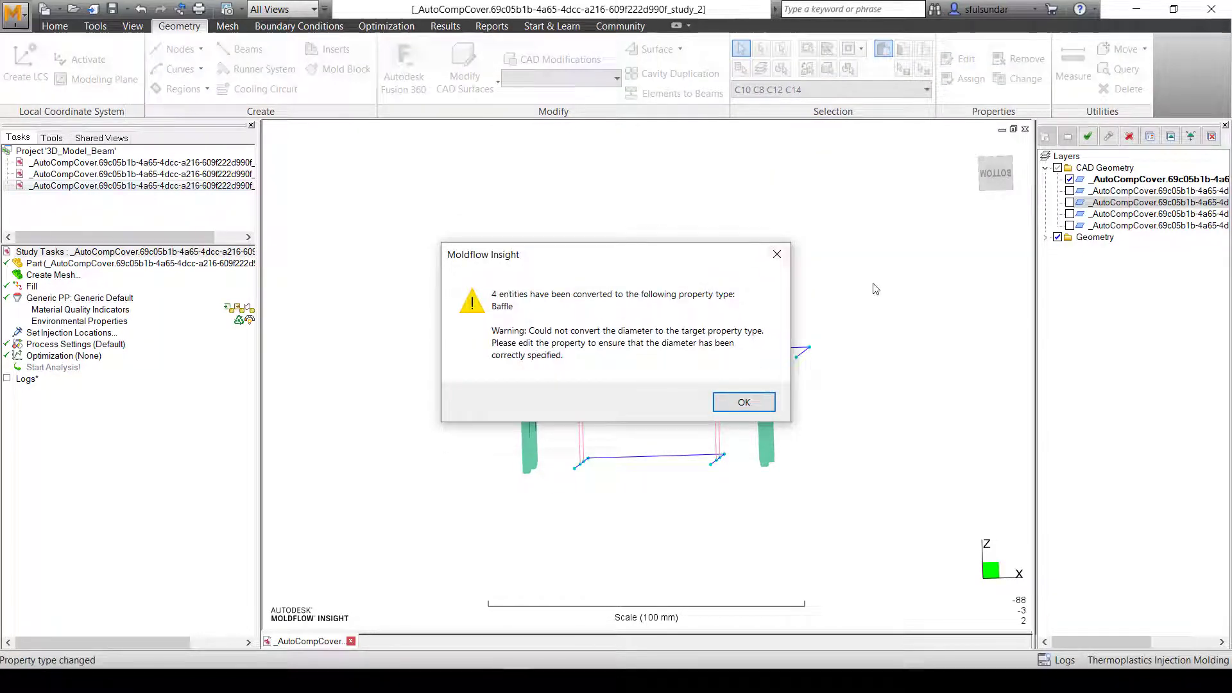
left_click(739, 403)
middle_click_drag(880, 433, 801, 411)
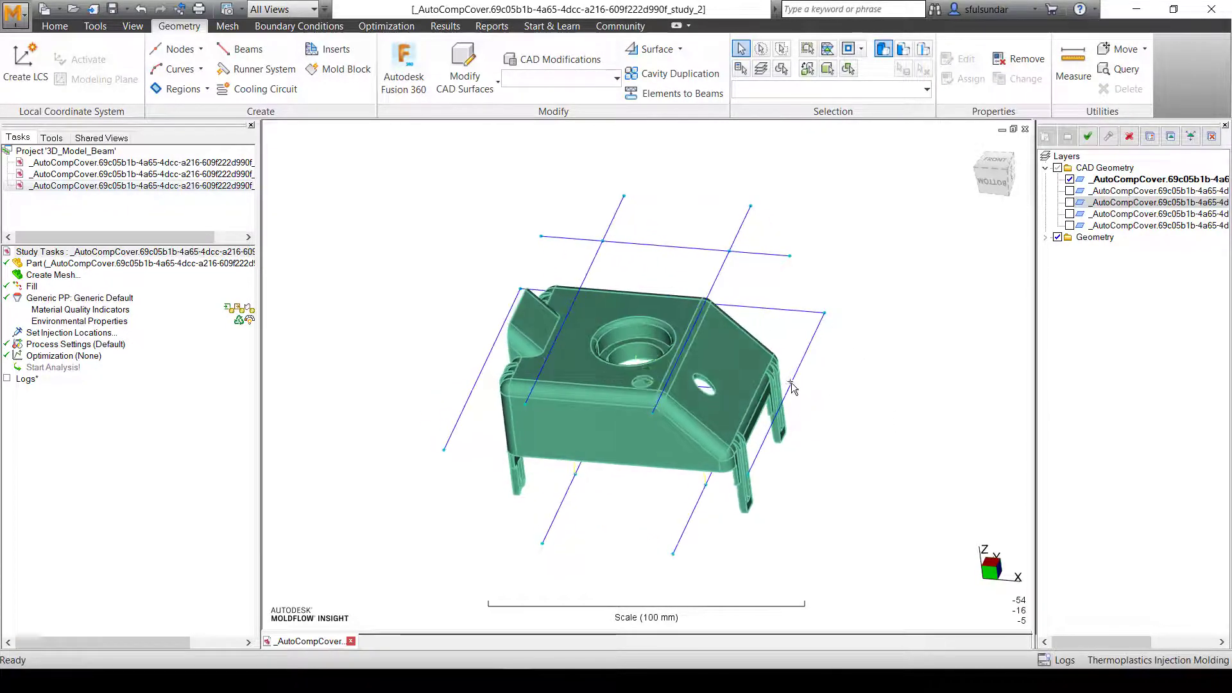
scroll(758, 417, "up", 5)
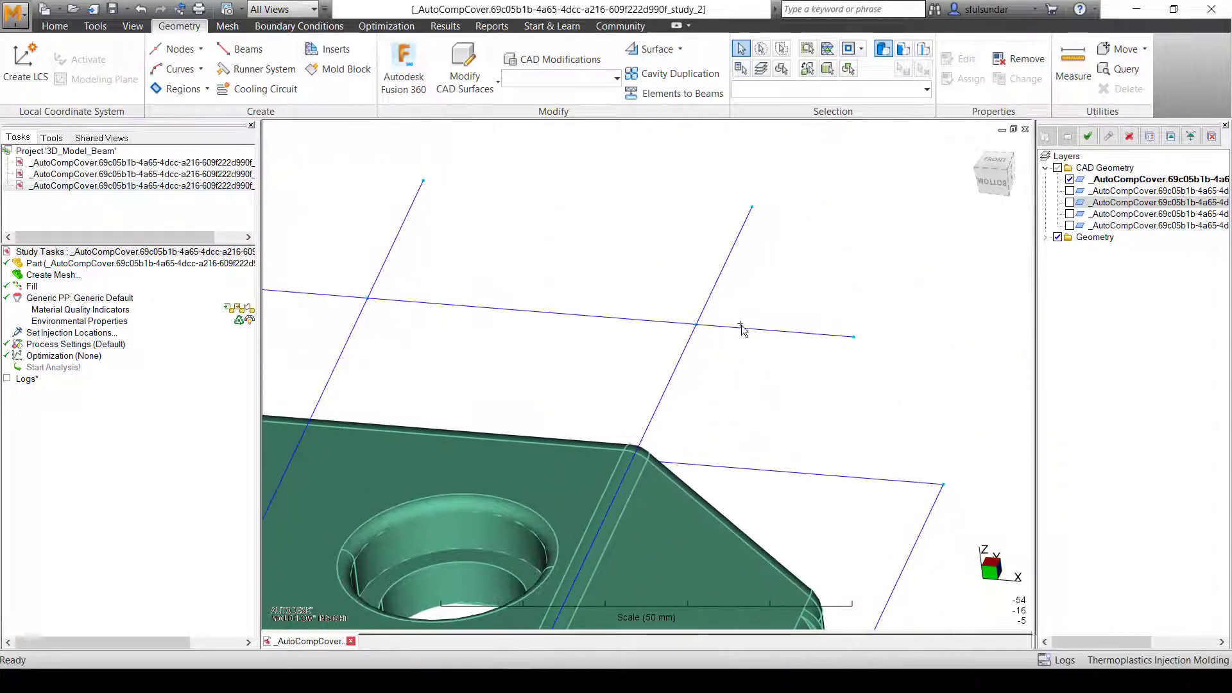
left_click(747, 335)
right_click(747, 335)
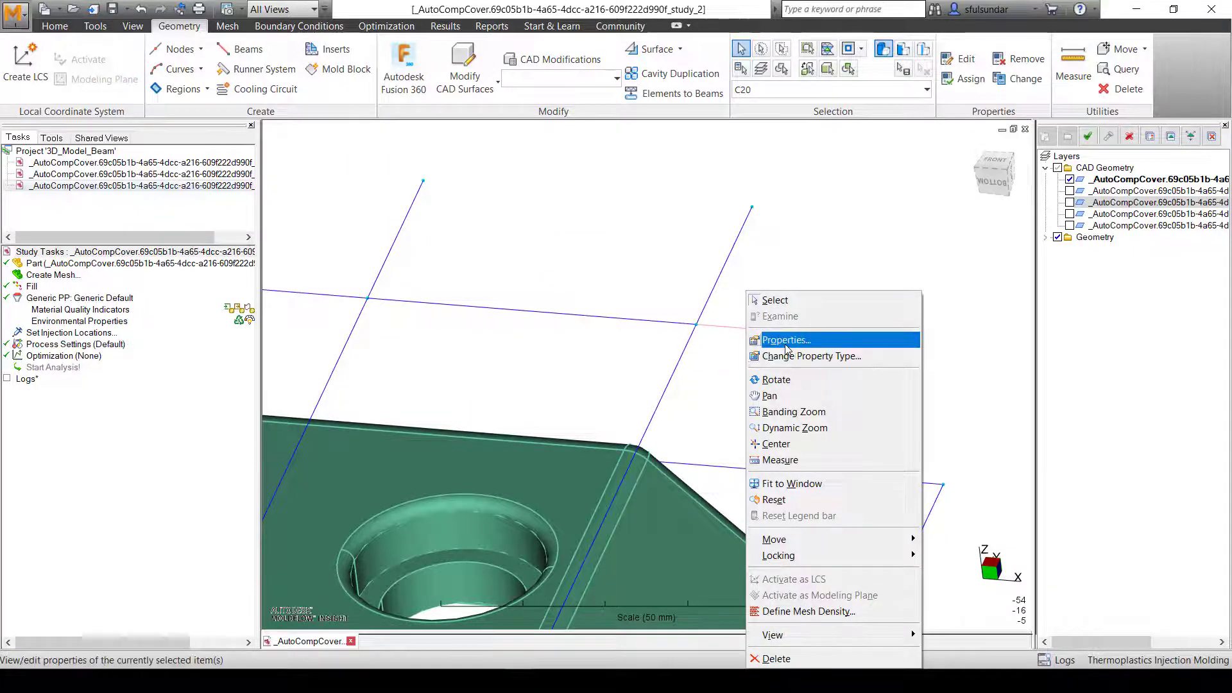
left_click(787, 346)
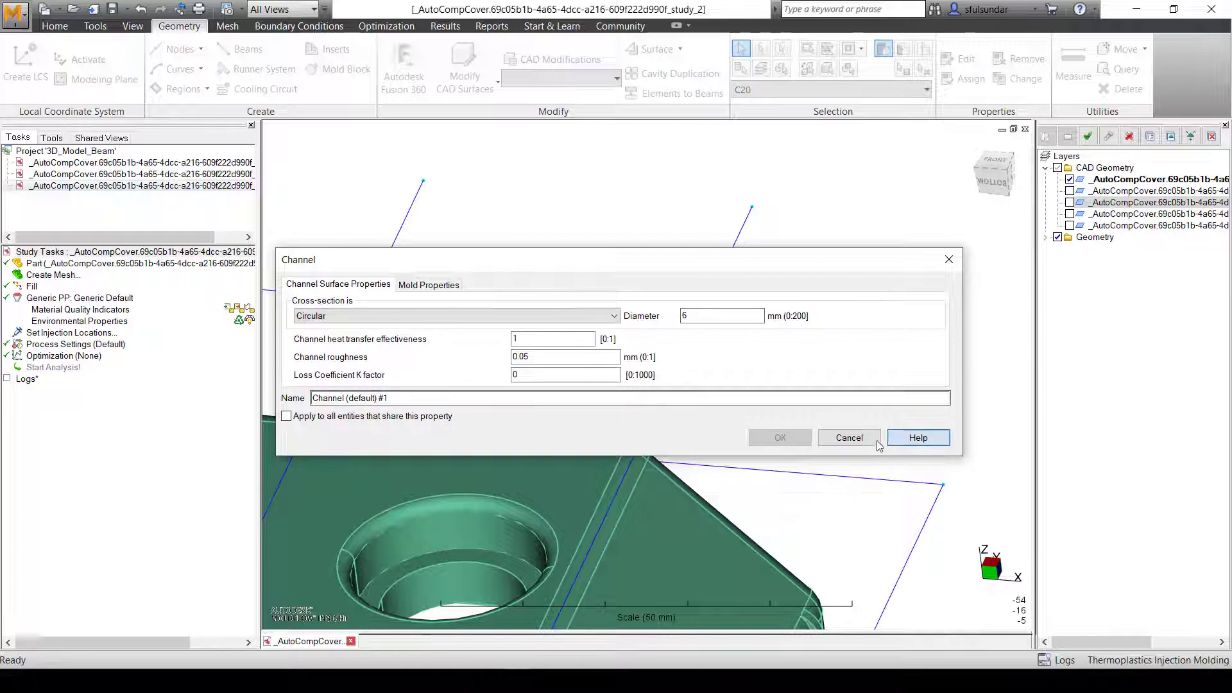
left_click(906, 439)
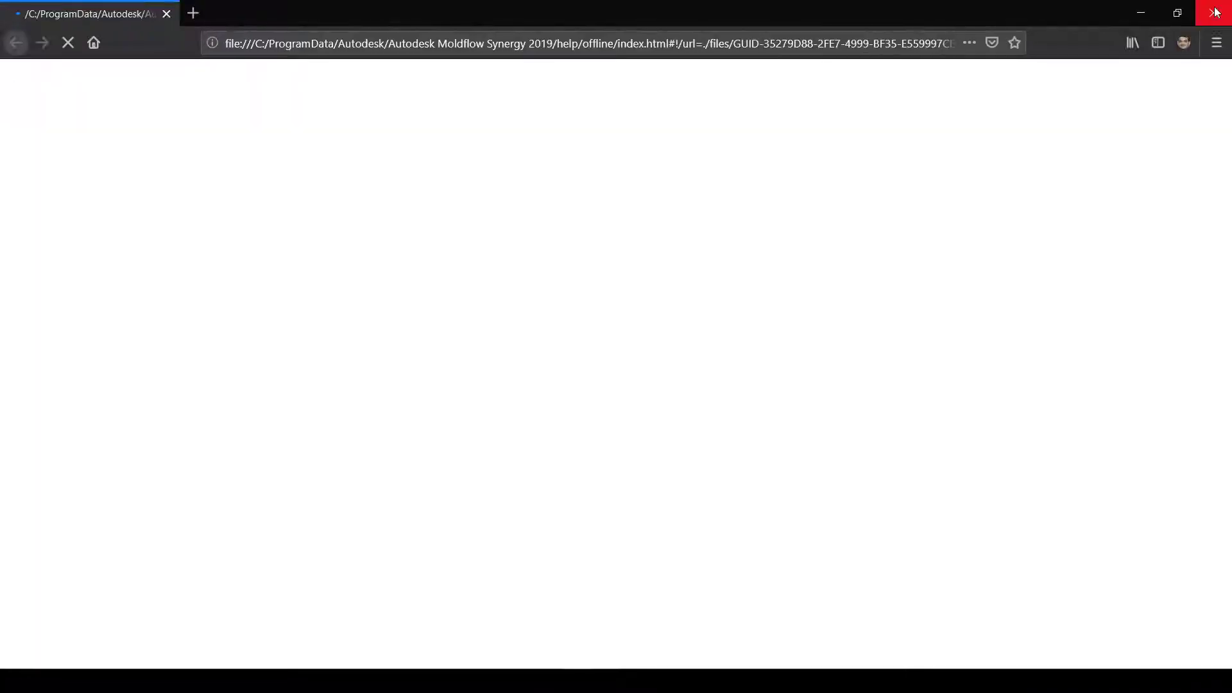
left_click(1215, 12)
left_click(945, 254)
left_click(730, 371)
scroll(731, 371, "down", 4)
middle_click_drag(730, 371, 735, 338)
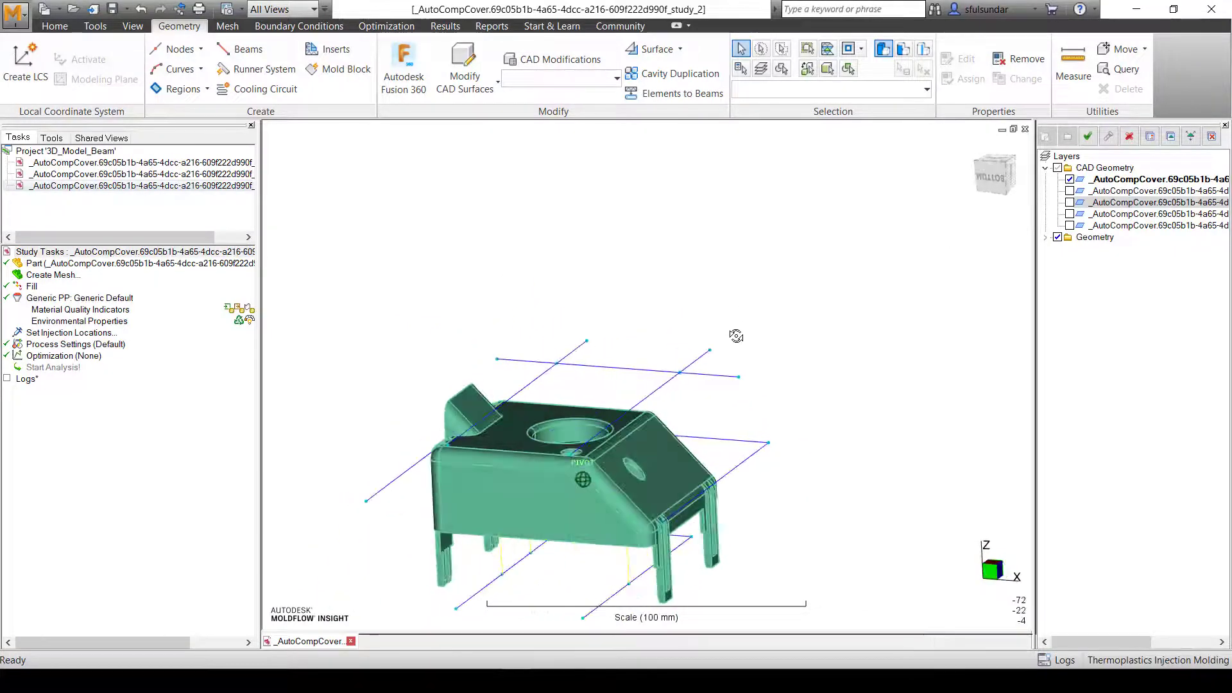
Expand the Geometry layers and hide the CAD part, leaving only the channel curves.
left_click(1046, 238)
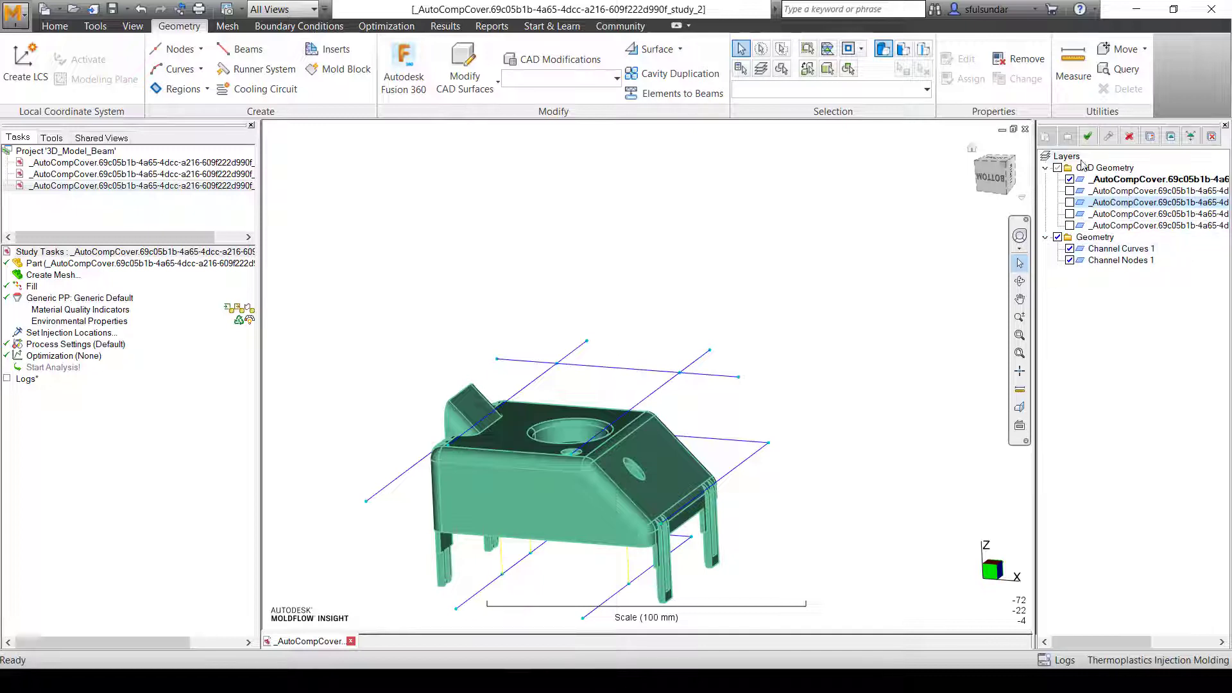
left_click(1070, 179)
middle_click_drag(732, 369, 754, 340)
scroll(755, 340, "down", 3)
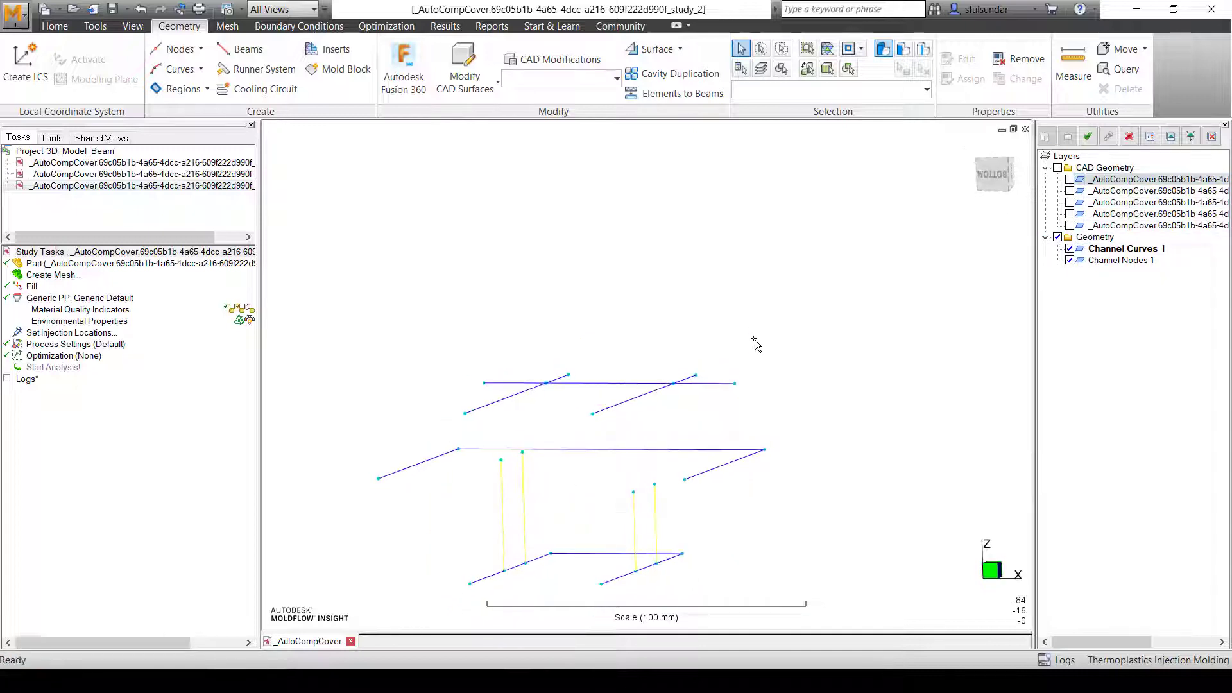
Generate a beam mesh on the channel curves with a minimum of 6 elements per baffle.
right_click(44, 275)
left_click(61, 282)
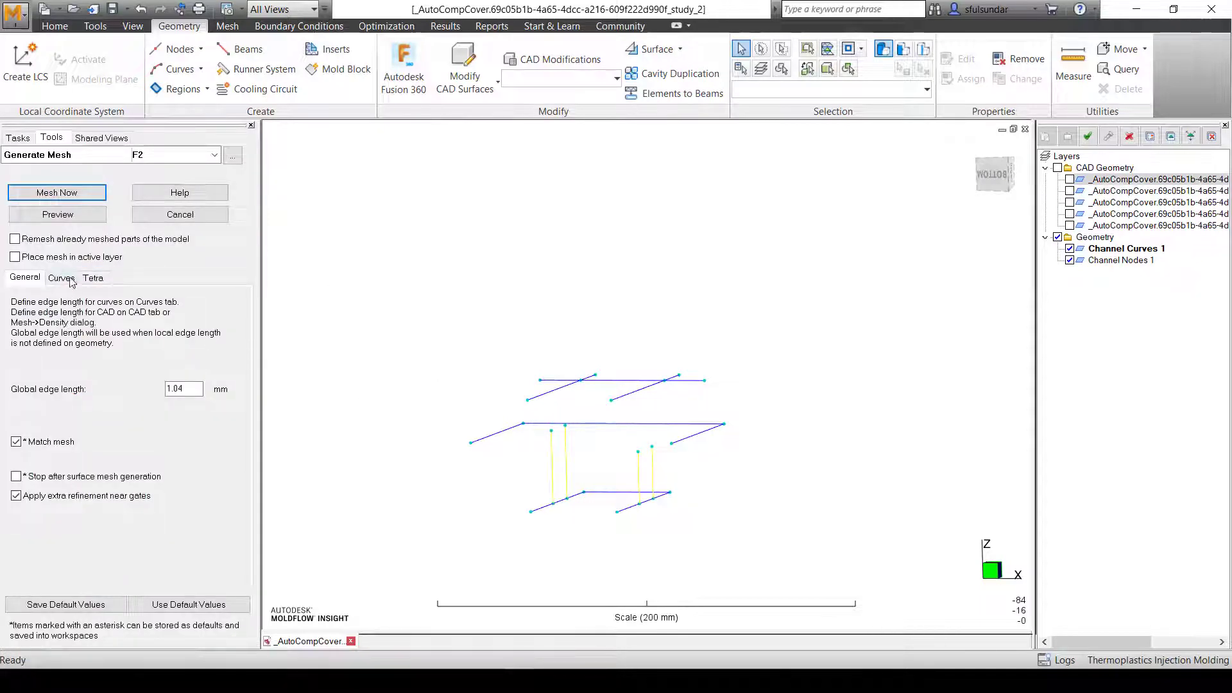
left_click(64, 278)
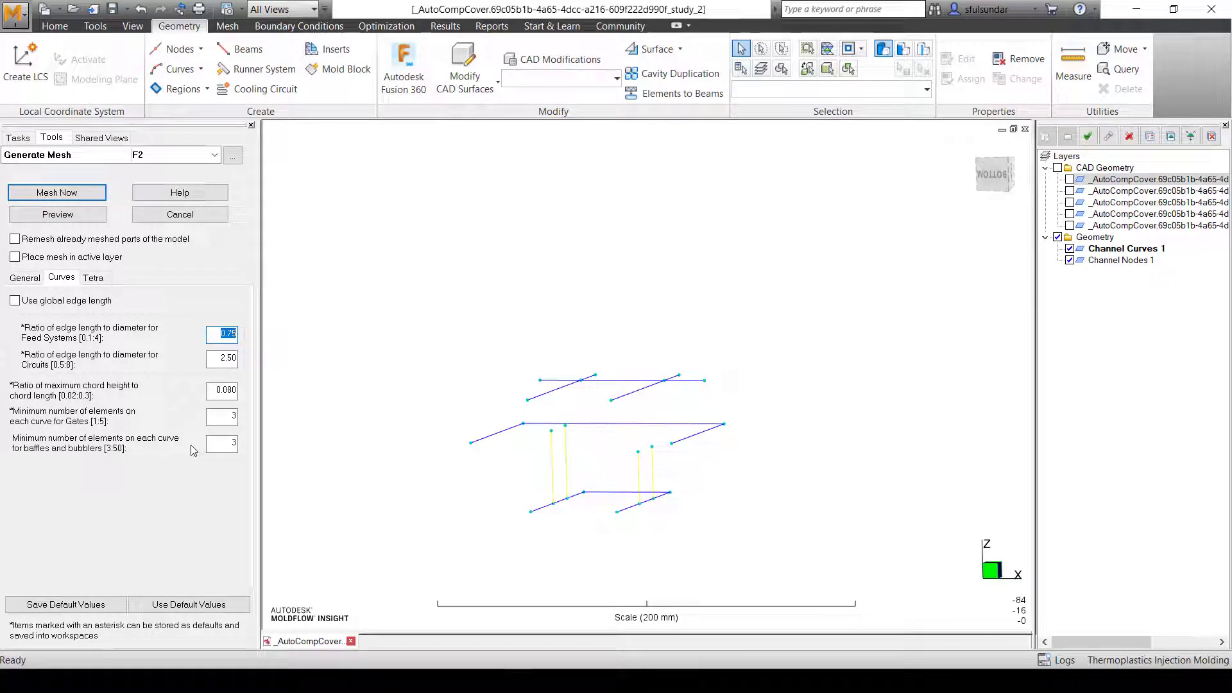
left_click_drag(215, 444, 254, 444)
type("6")
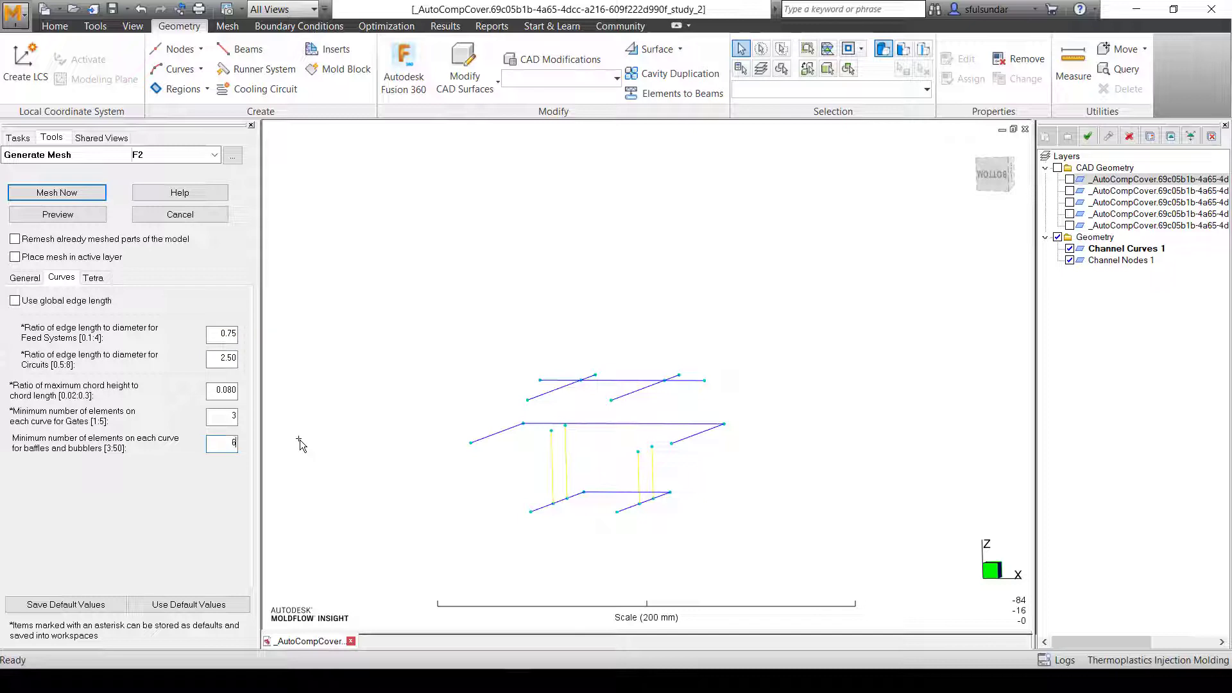
left_click(57, 193)
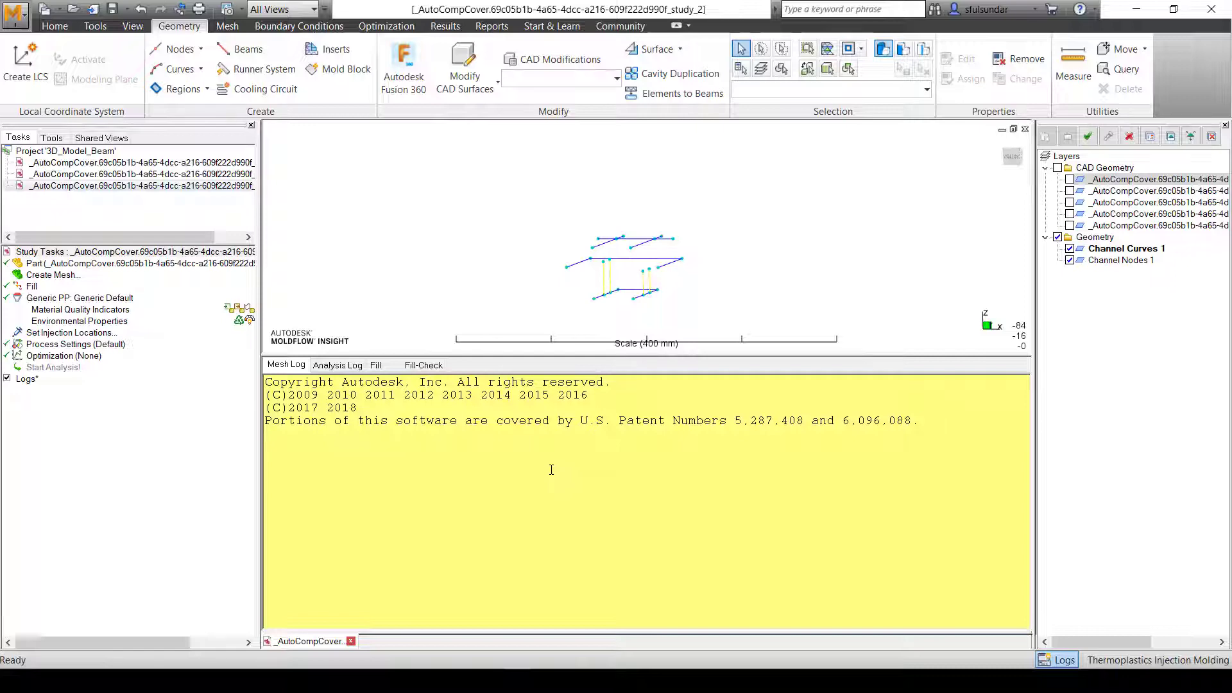
left_click(736, 388)
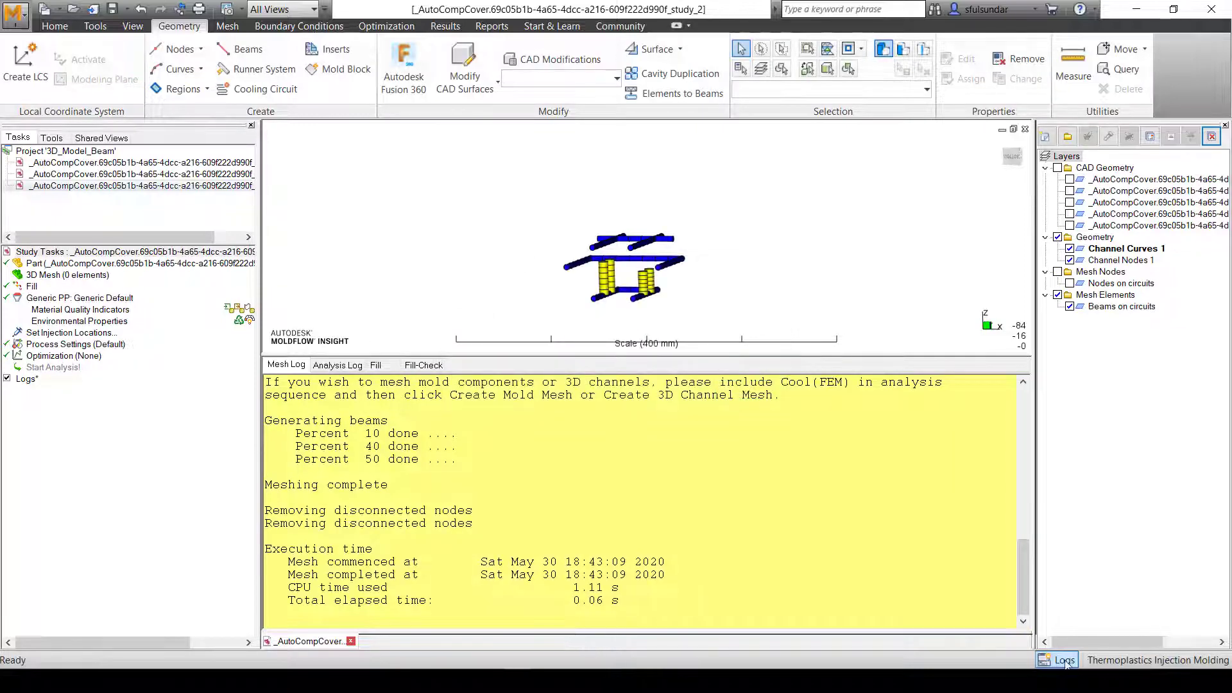
left_click(1065, 661)
Orbit to inspect the beam-meshed channels and baffles from several angles, then show a part layer.
middle_click_drag(822, 460, 722, 349)
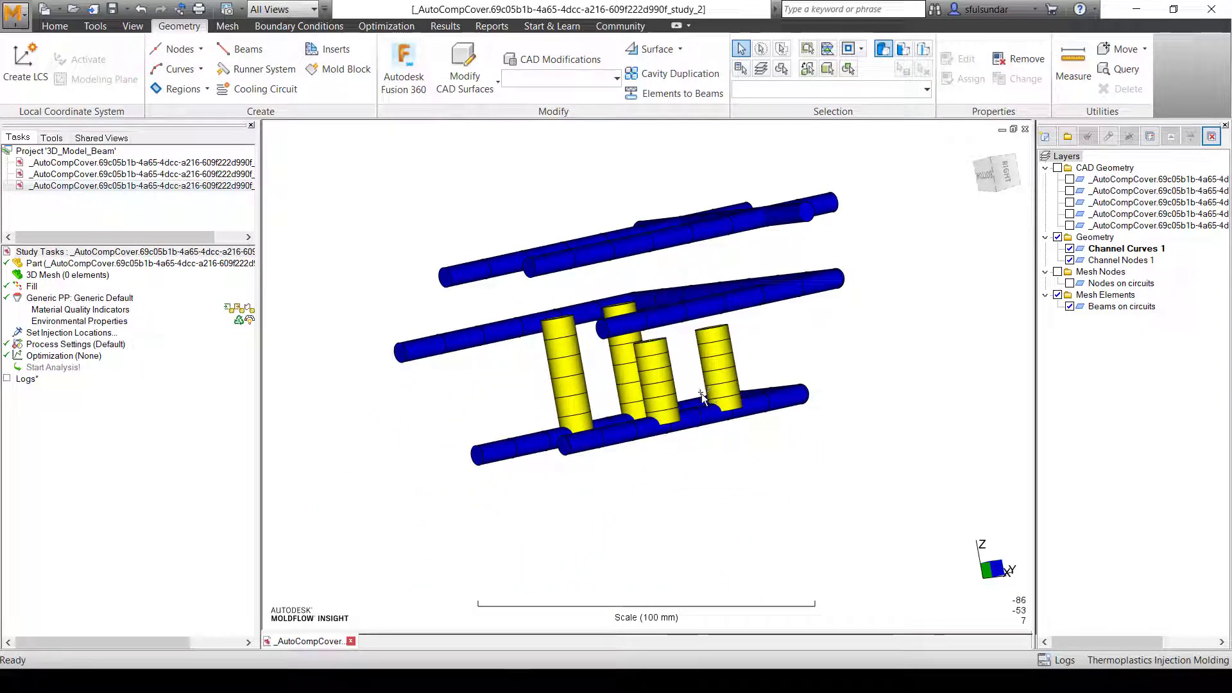
mouse_move(734, 442)
middle_mouse_down()
mouse_move(627, 462)
mouse_move(640, 412)
mouse_move(798, 426)
mouse_move(827, 463)
mouse_move(811, 441)
middle_mouse_up()
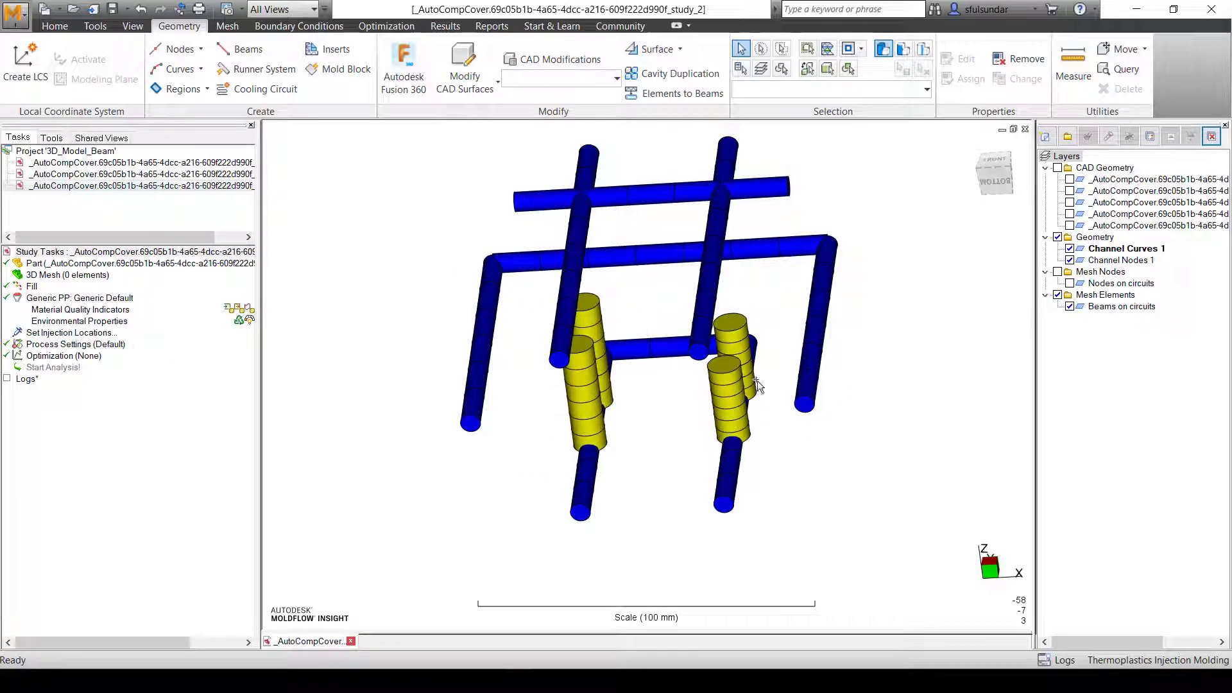
mouse_move(737, 394)
middle_mouse_down()
mouse_move(717, 351)
mouse_move(732, 340)
mouse_move(712, 283)
mouse_move(674, 231)
mouse_move(693, 226)
mouse_move(668, 246)
mouse_move(485, 244)
middle_mouse_up()
mouse_move(605, 213)
middle_mouse_down()
mouse_move(585, 225)
mouse_move(602, 224)
middle_mouse_up()
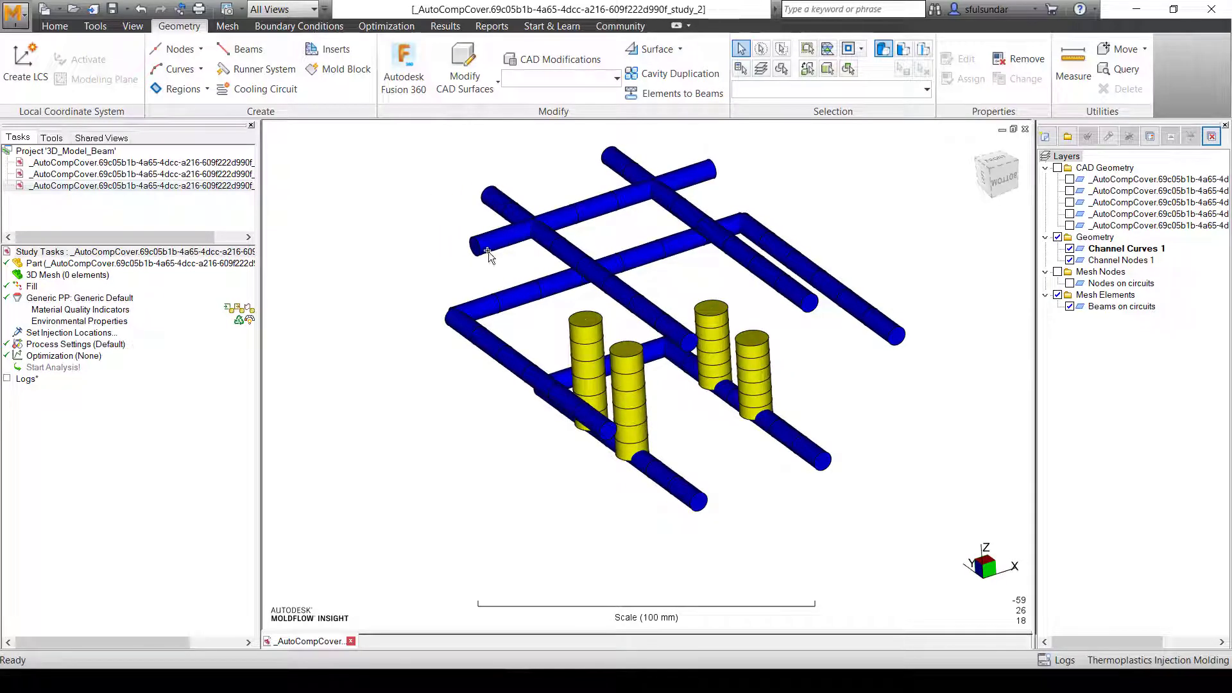
mouse_move(610, 234)
middle_mouse_down()
mouse_move(610, 210)
mouse_move(548, 193)
mouse_move(482, 190)
mouse_move(462, 224)
mouse_move(481, 242)
mouse_move(448, 224)
mouse_move(564, 218)
mouse_move(575, 178)
middle_mouse_up()
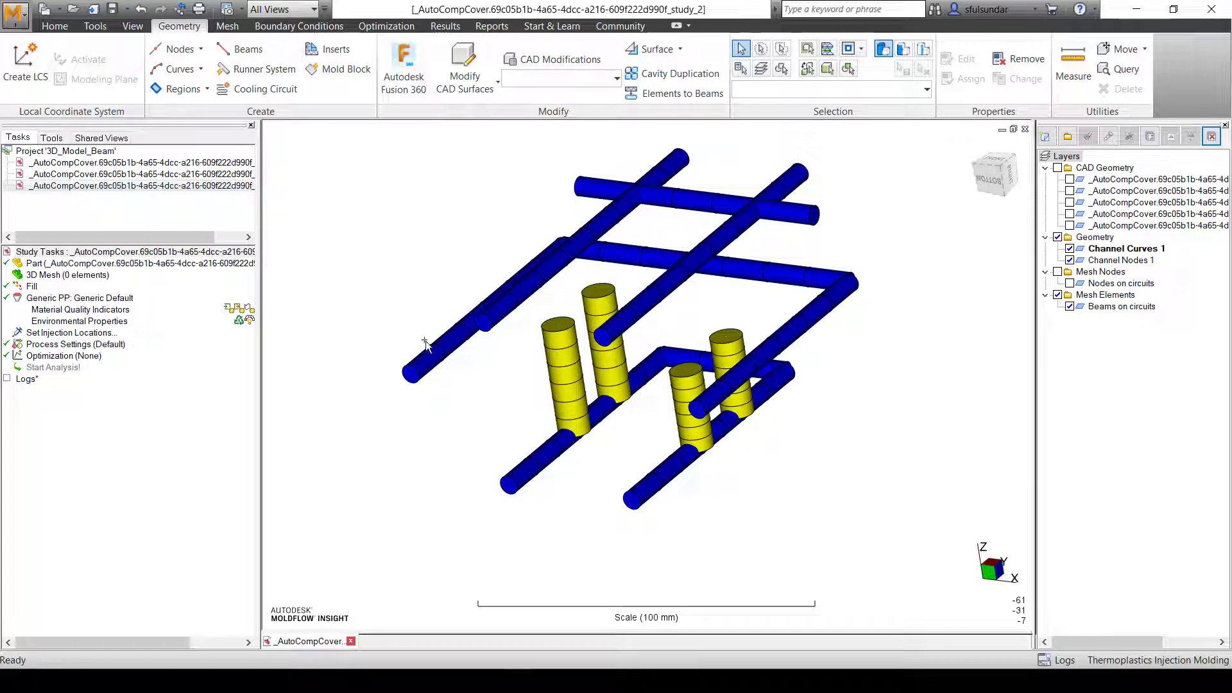
middle_click_drag(461, 338, 547, 299)
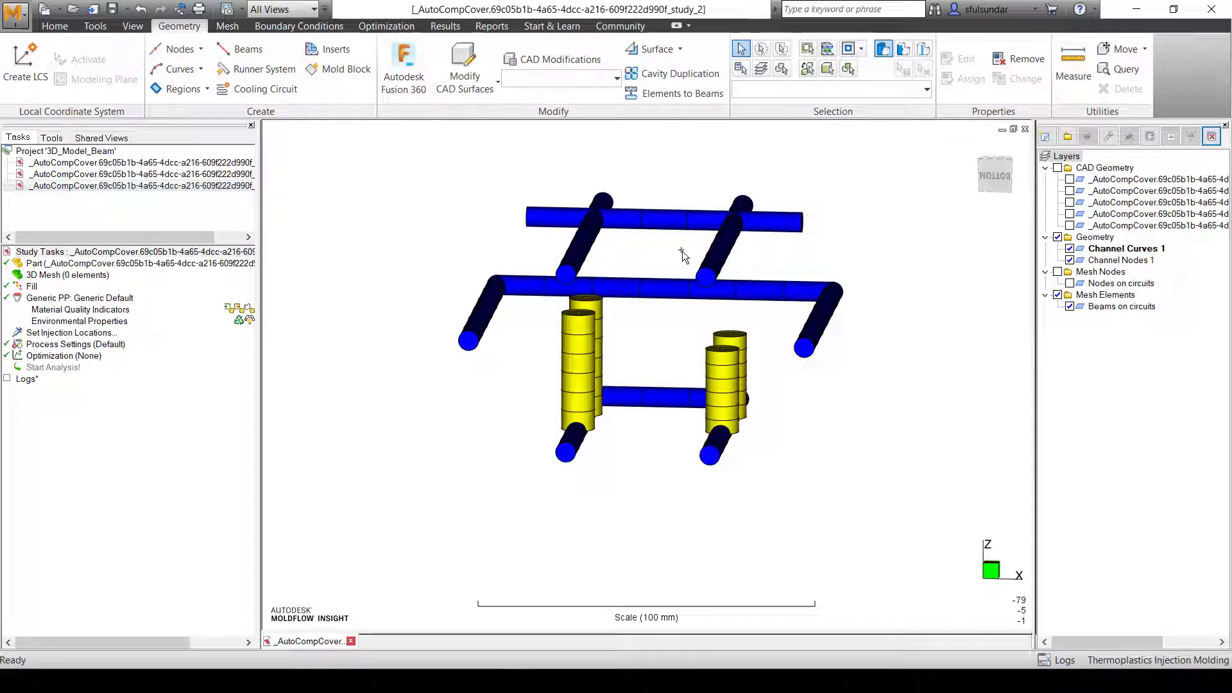
mouse_move(481, 372)
middle_mouse_down()
mouse_move(512, 357)
mouse_move(582, 359)
middle_mouse_up()
middle_click_drag(797, 287, 777, 303)
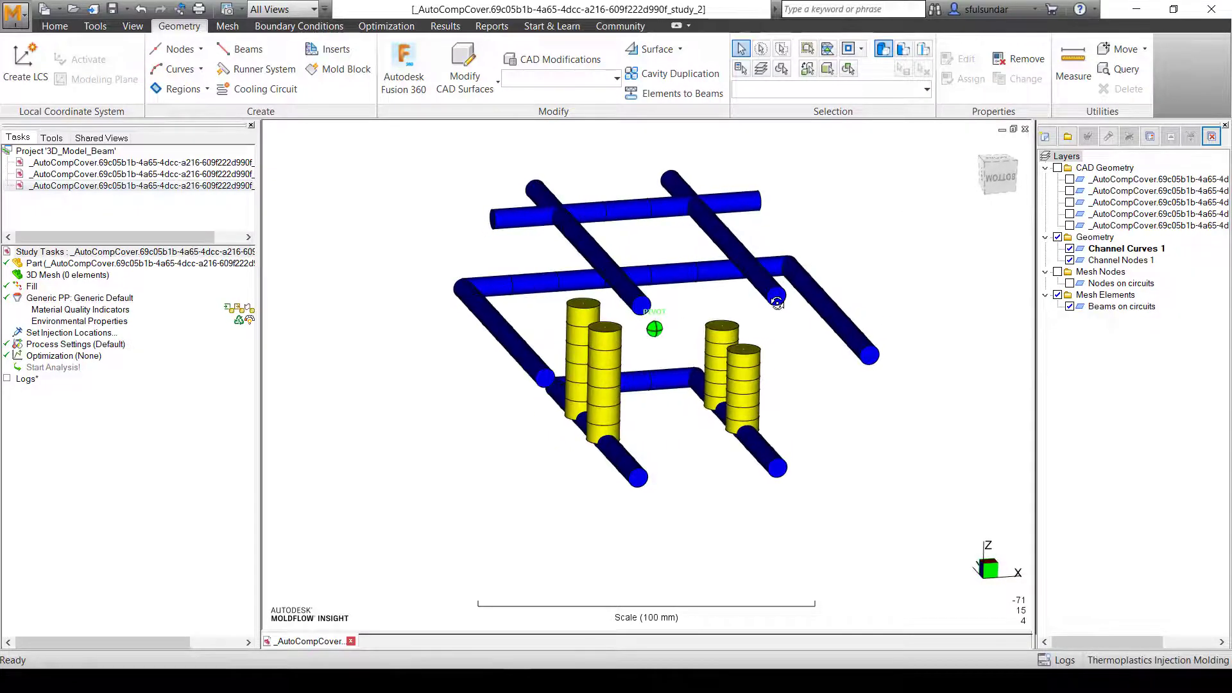
middle_click_drag(806, 351, 732, 383)
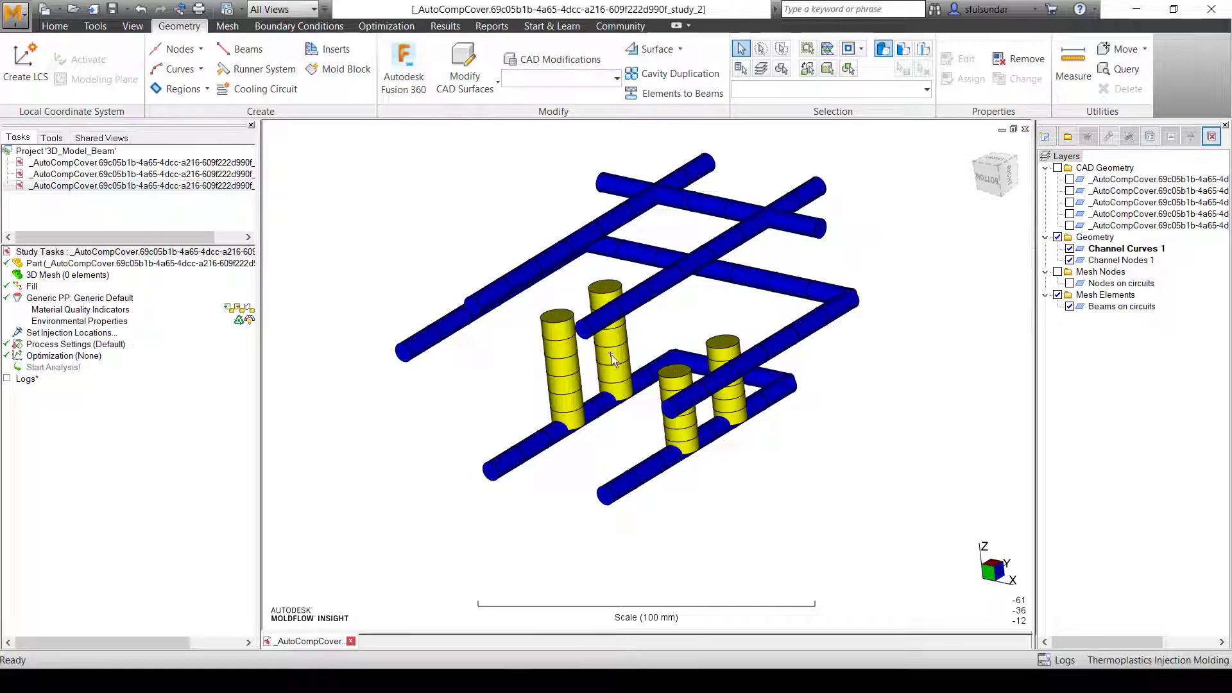
left_click(1070, 190)
Show all part layers and set the red block to the Mold insert (3D) property type.
left_click(1069, 203)
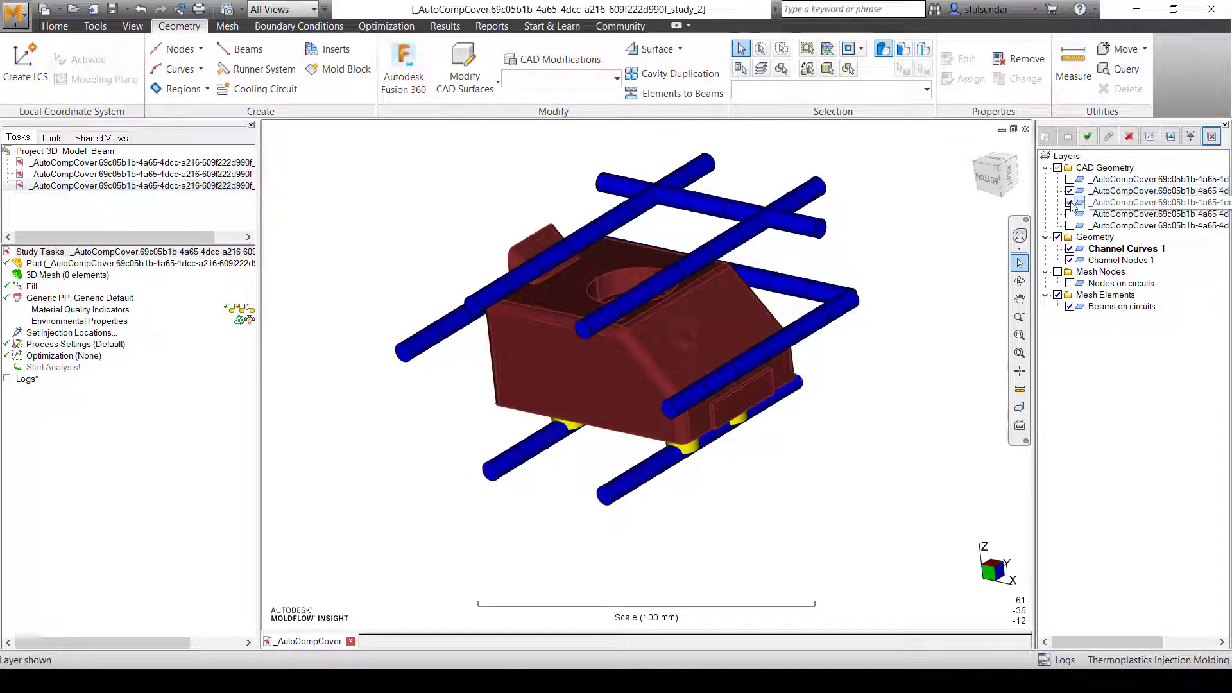
left_click(1069, 213)
left_click(1069, 225)
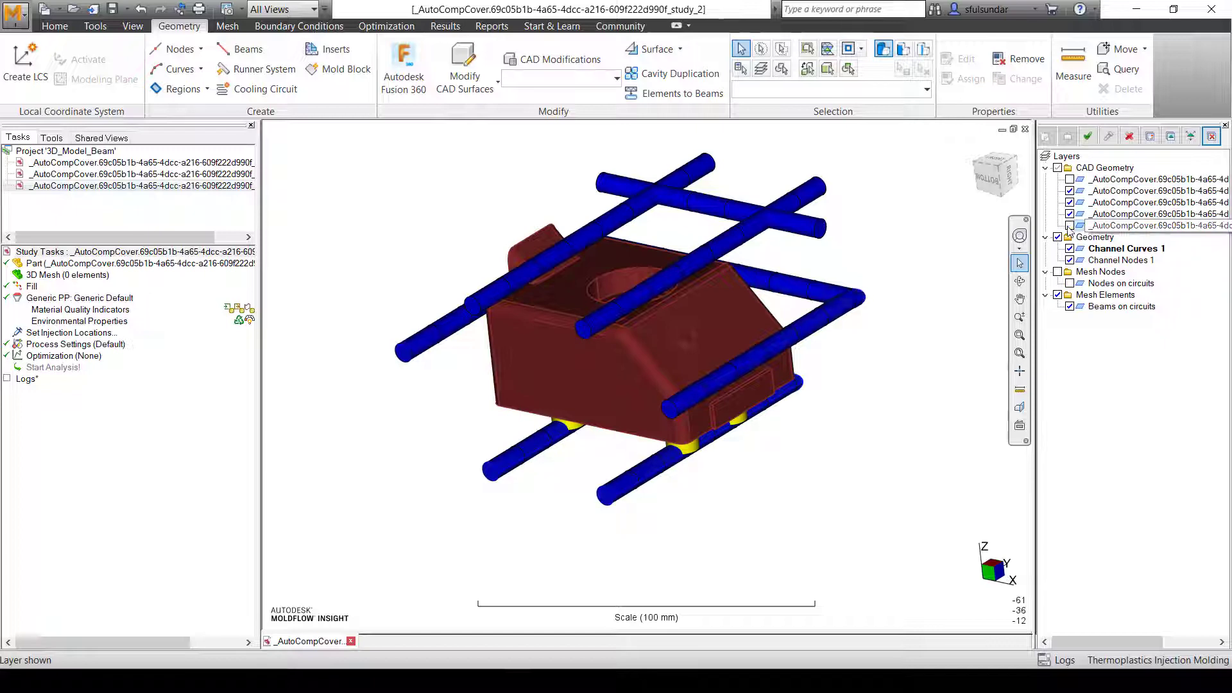
left_click(1069, 179)
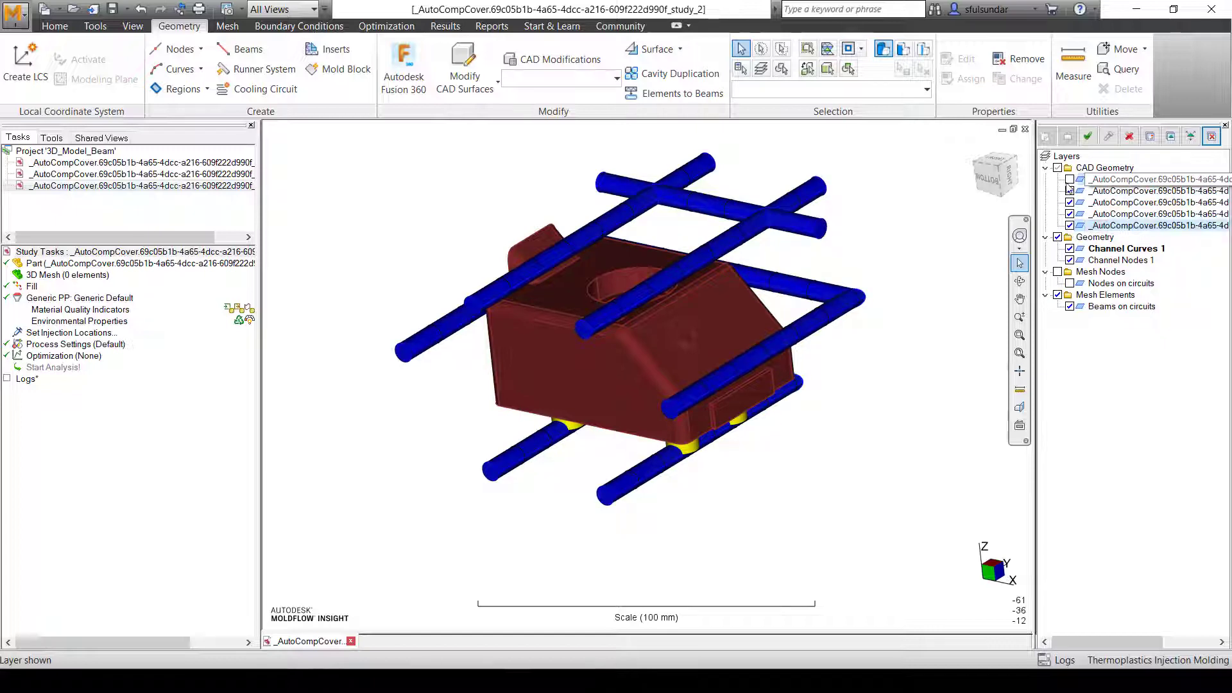
right_click(632, 428)
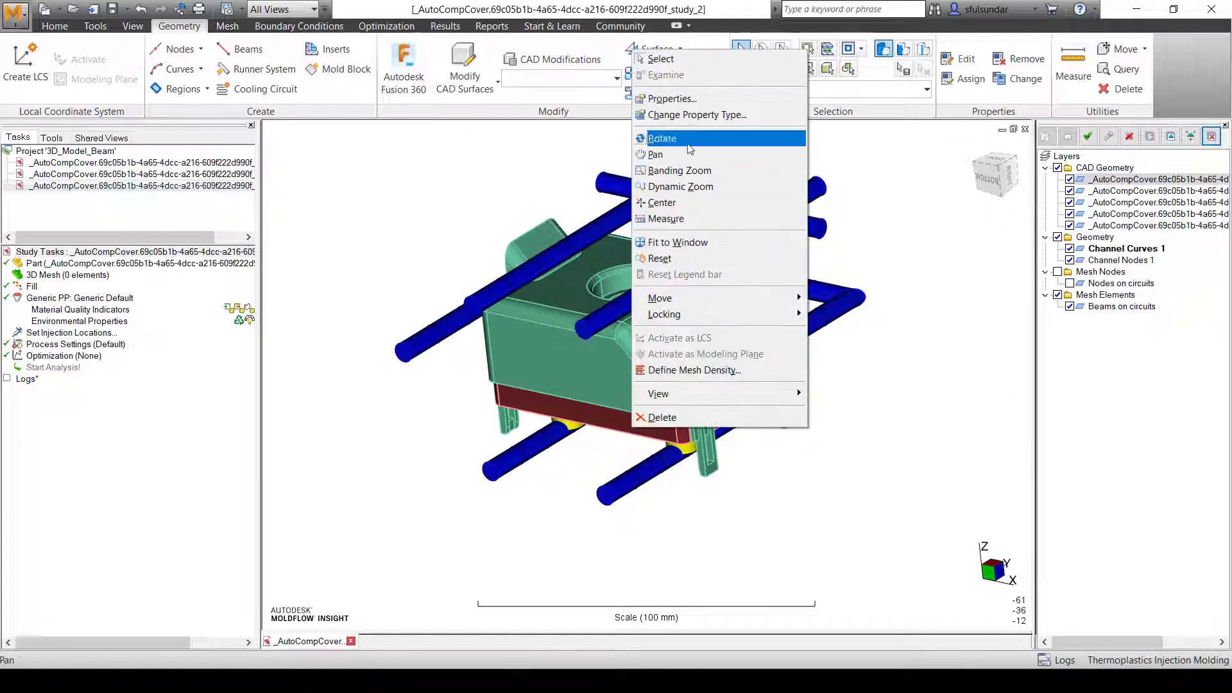
left_click(684, 117)
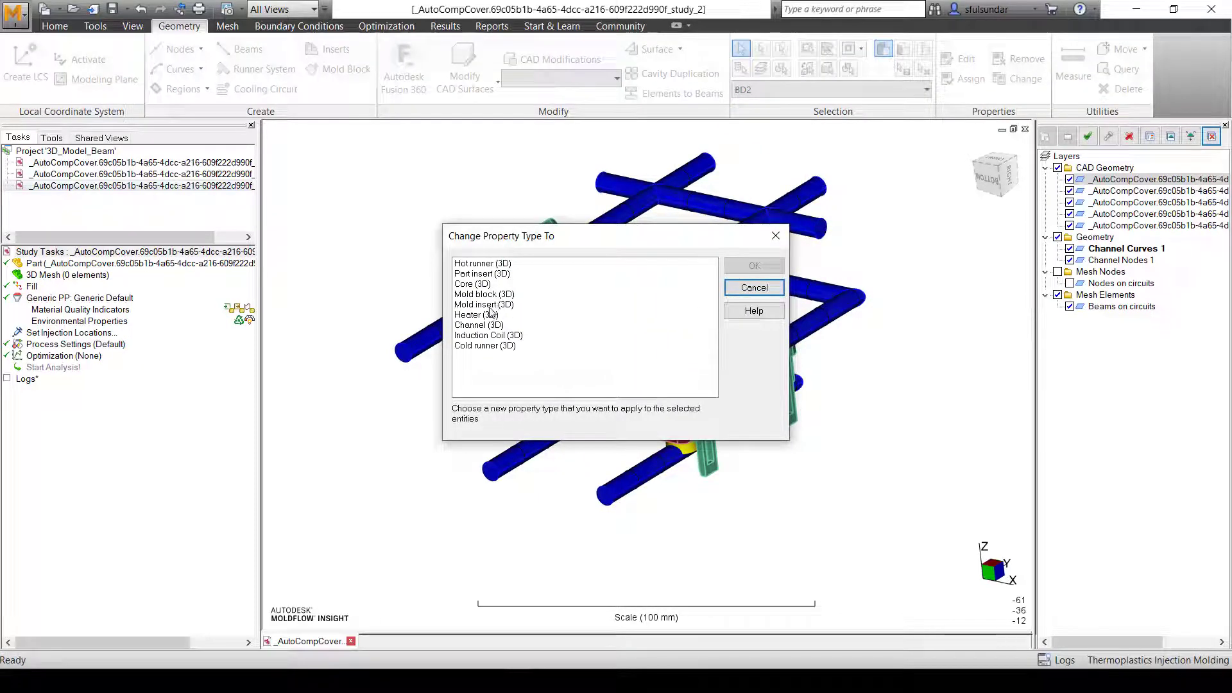
left_click(503, 304)
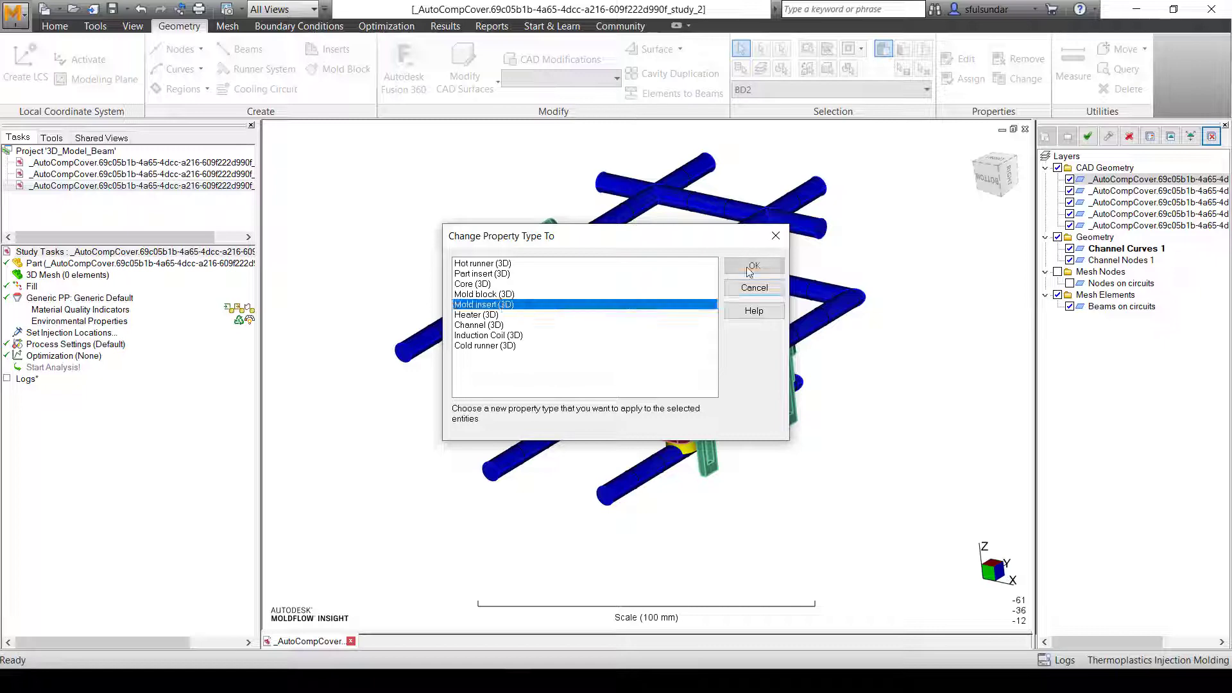
left_click(752, 265)
left_click(730, 378)
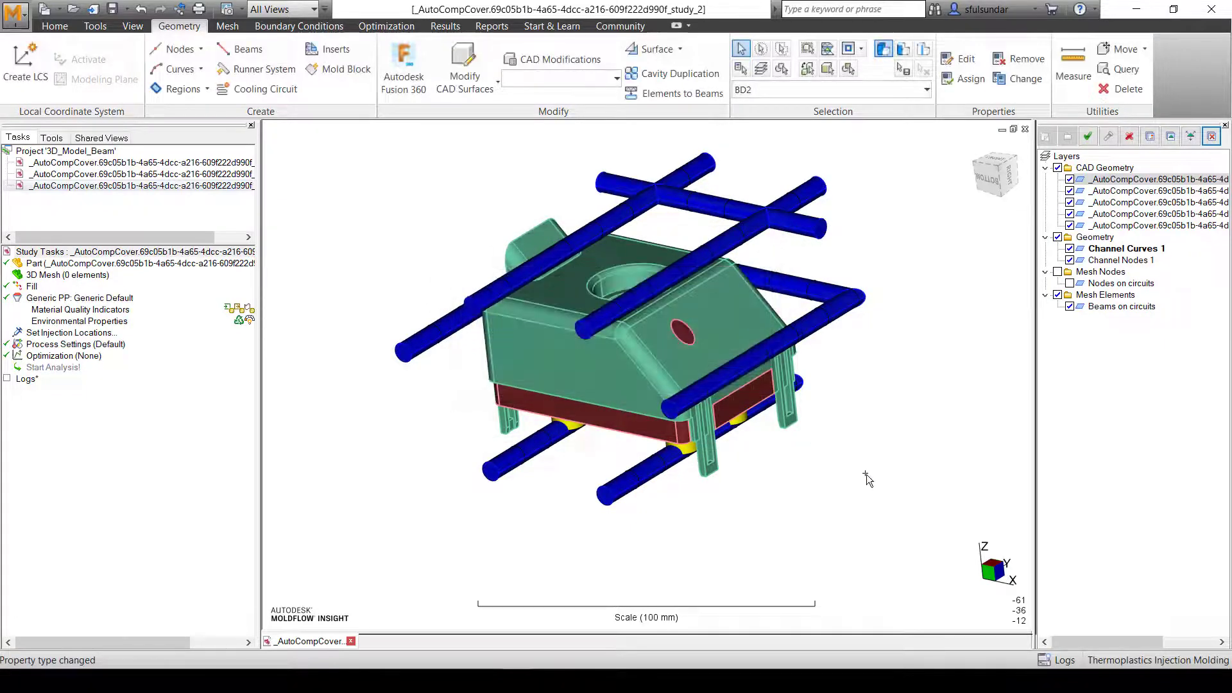
middle_click_drag(812, 480, 898, 411)
Hide all five geometry layers so only the channels and baffles remain visible.
left_click(1070, 179)
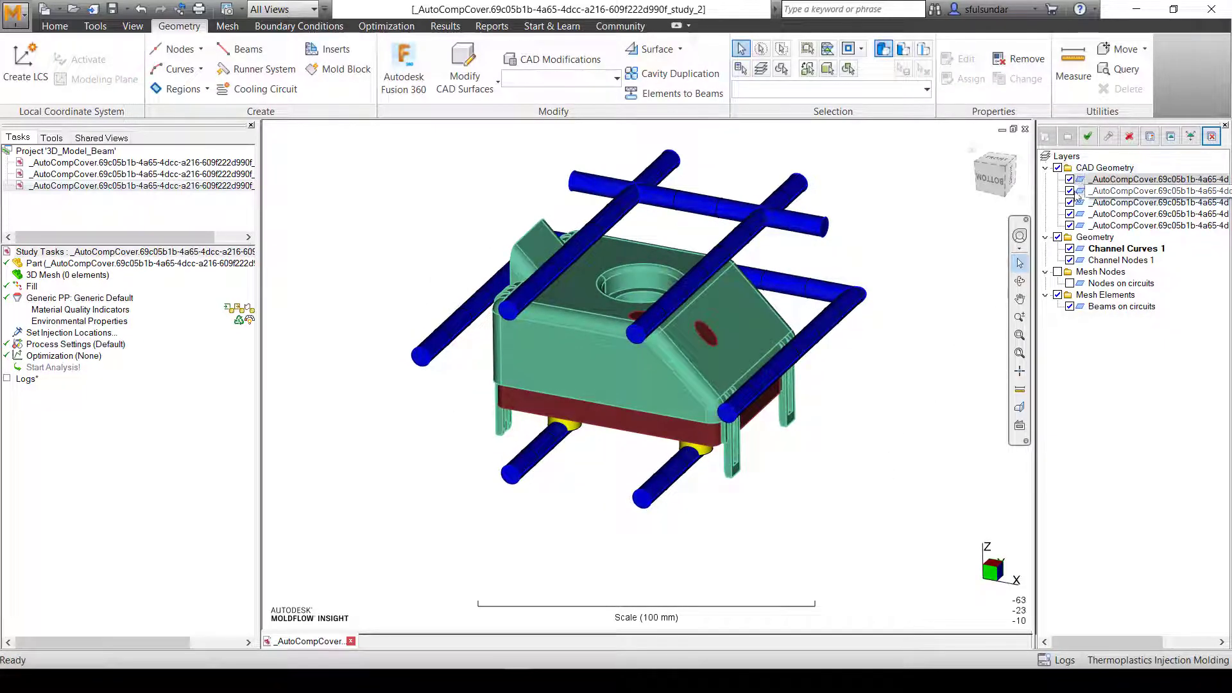
left_click(1069, 190)
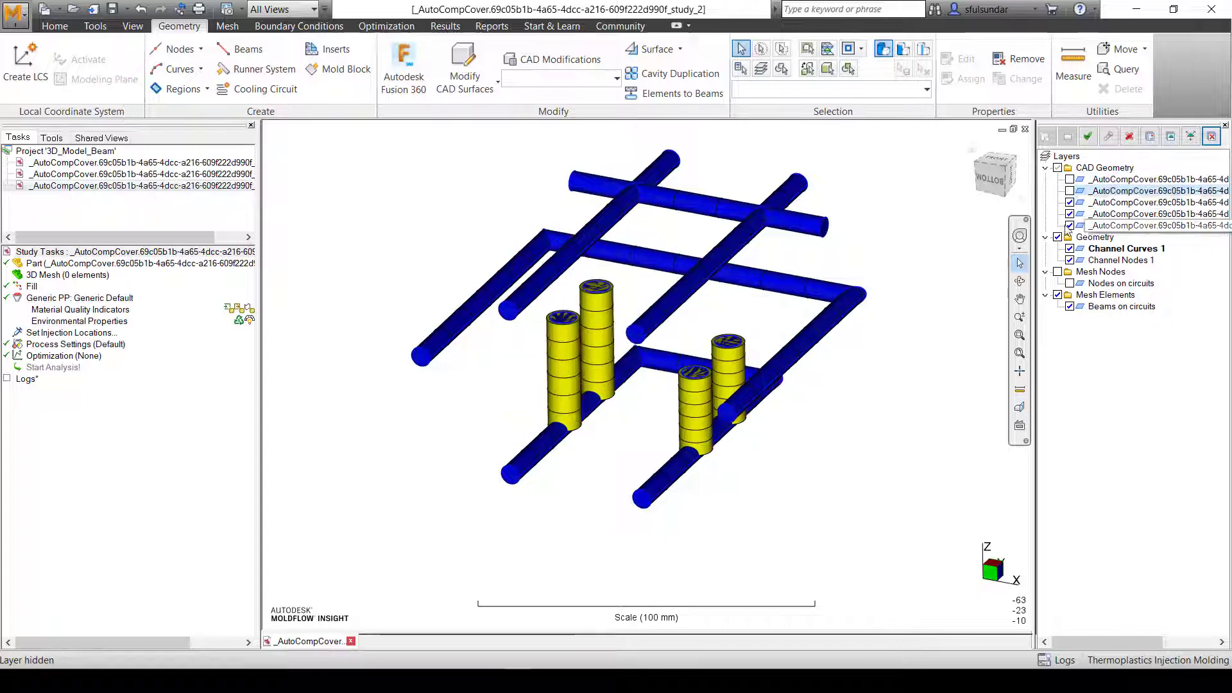
left_click(1070, 214)
left_click(1070, 225)
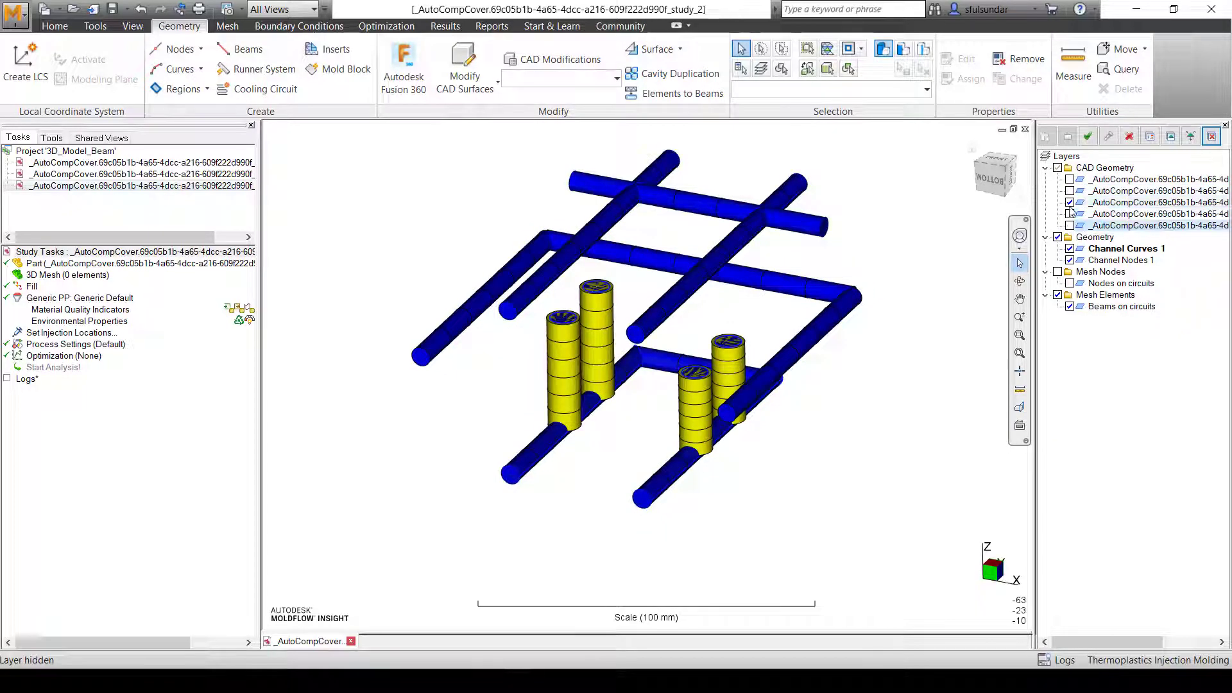
left_click(1069, 203)
middle_click_drag(770, 282, 795, 253)
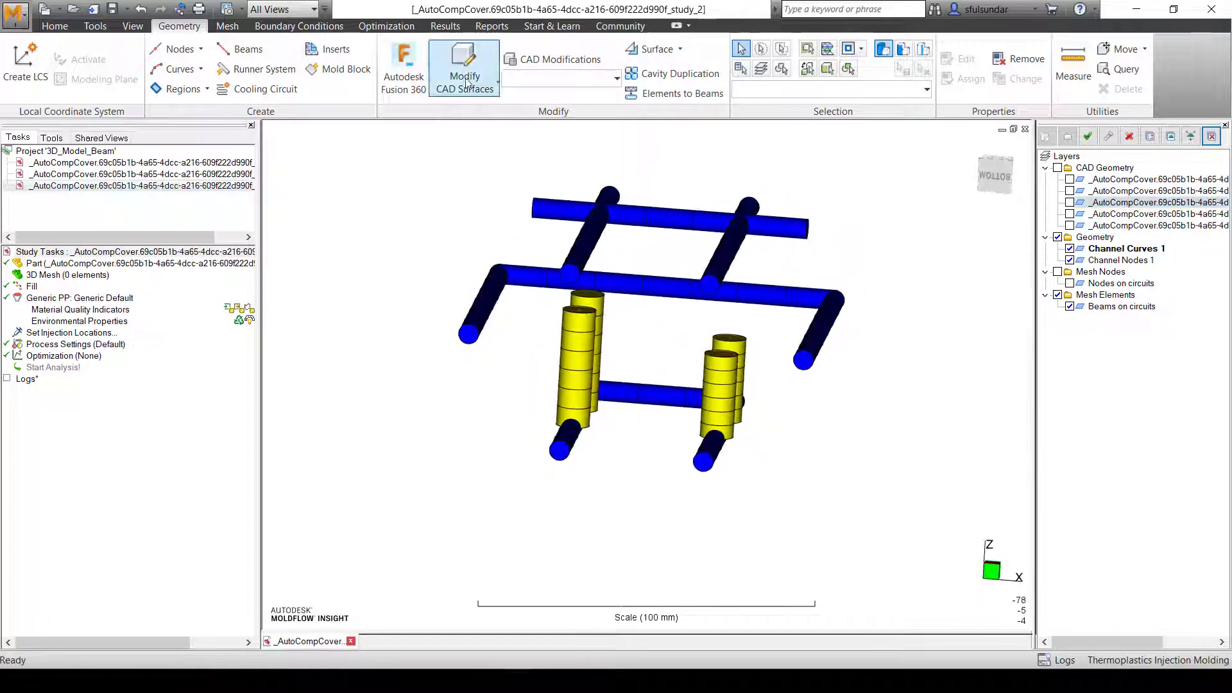
left_click(299, 25)
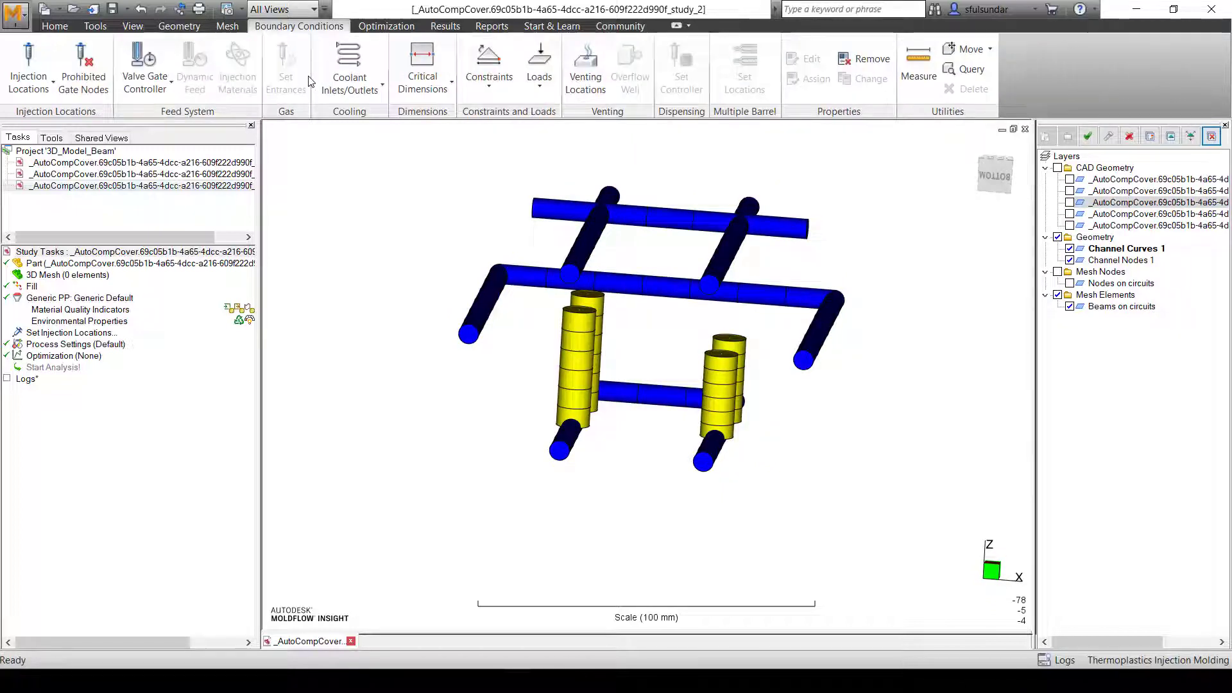
Place three coolant inlets: on the long cross channel, the left end, and lower-left end.
left_click(372, 95)
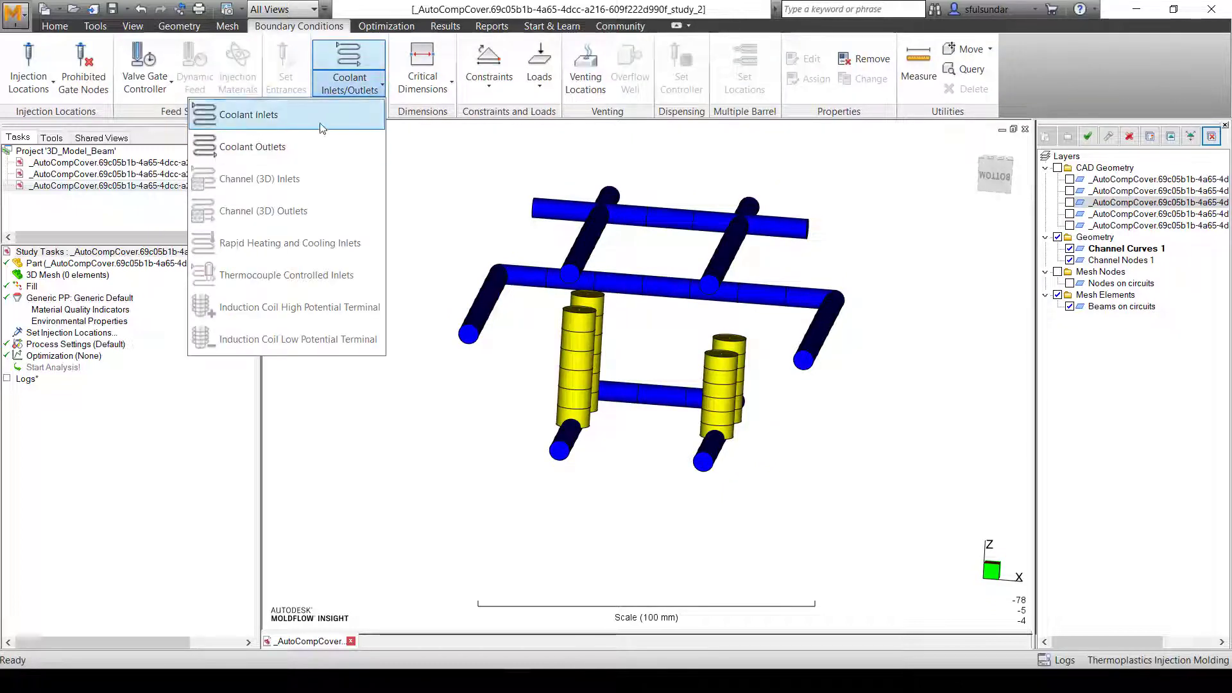
left_click(219, 110)
left_click_drag(539, 167, 307, 162)
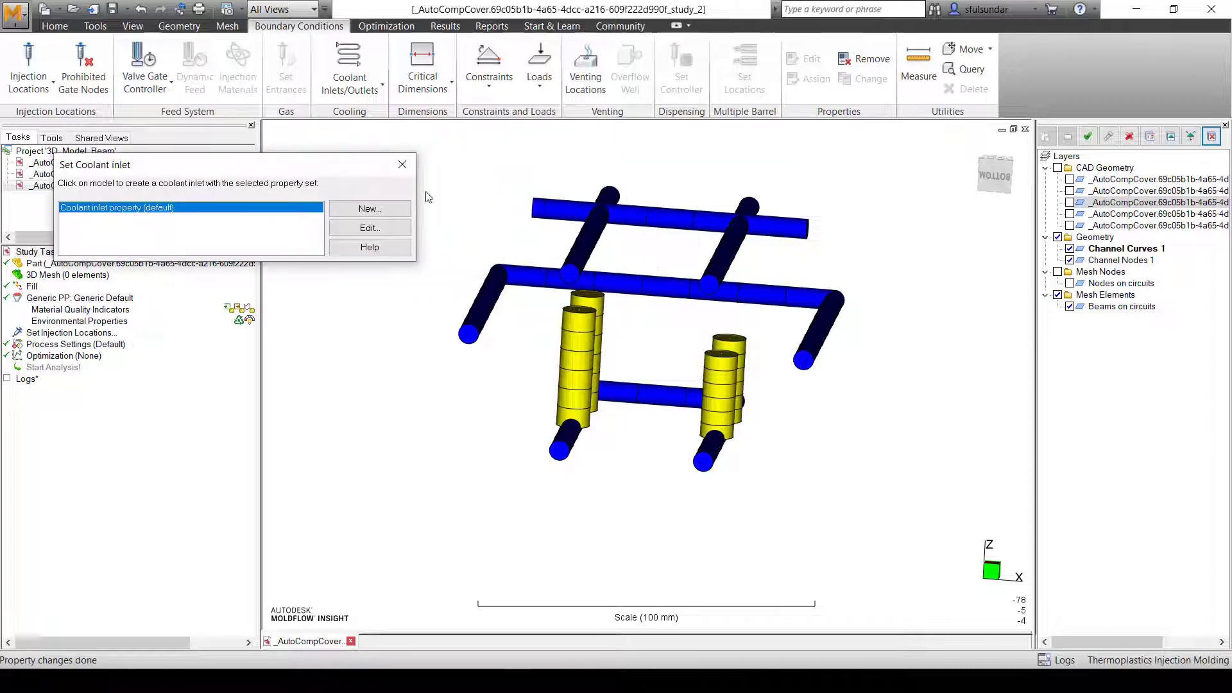
left_click(592, 276)
left_click(468, 334)
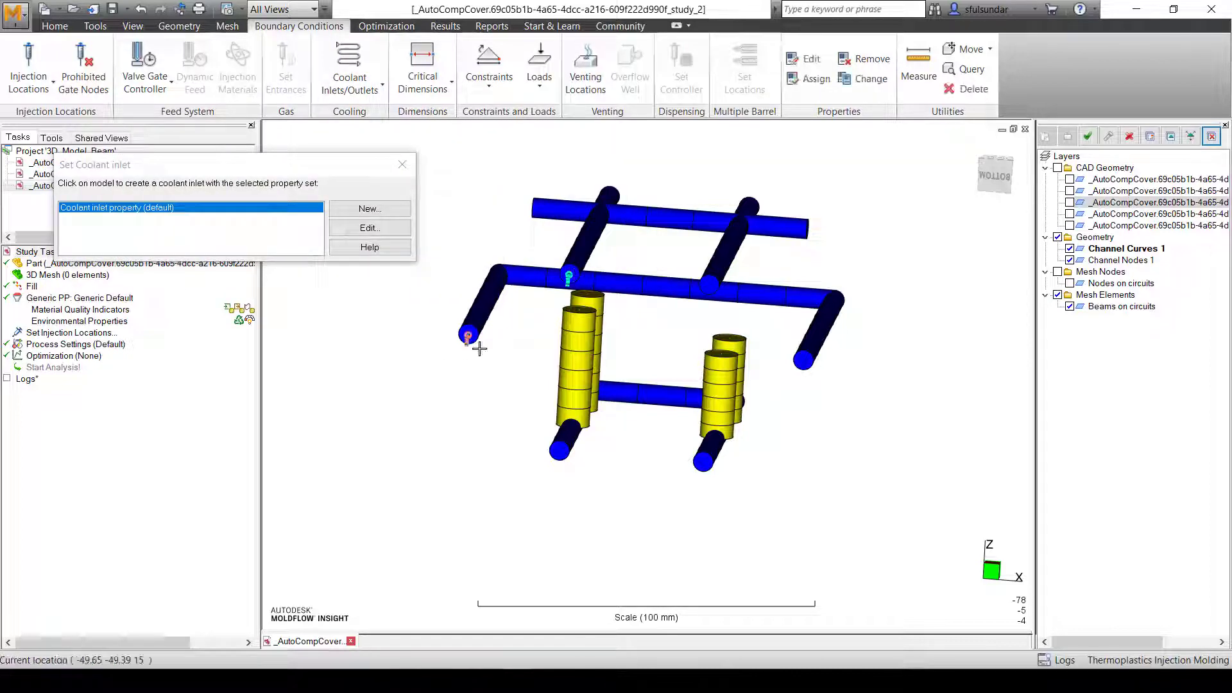
left_click(559, 453)
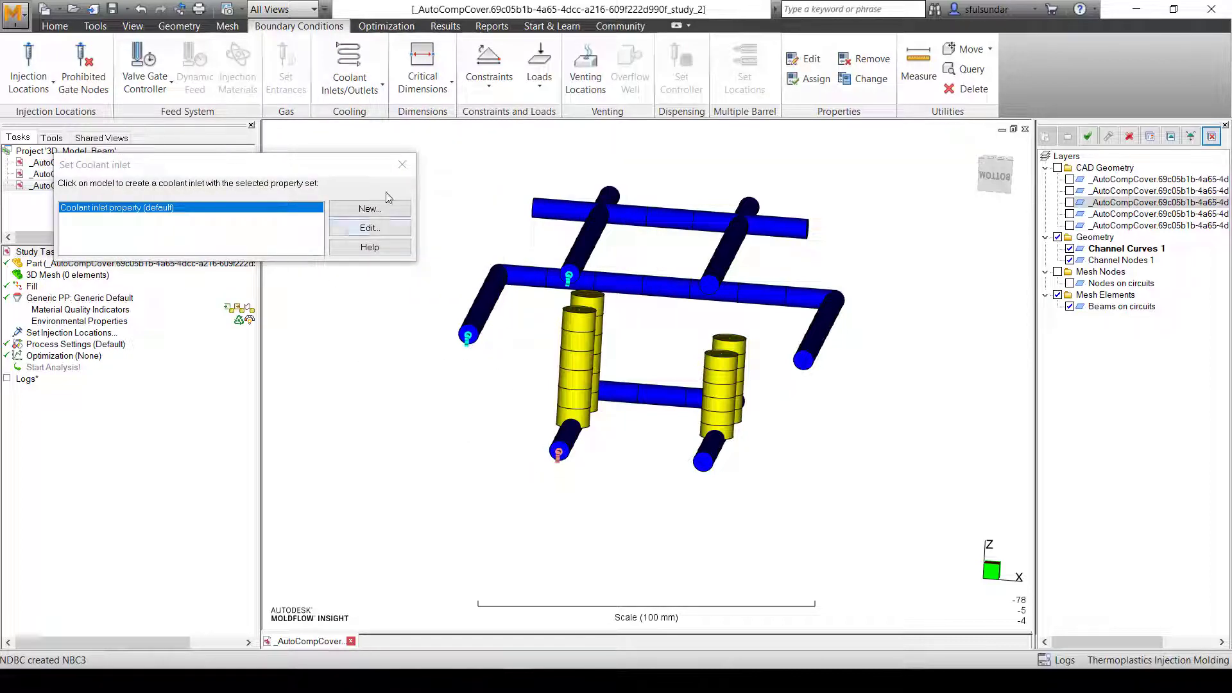
left_click(403, 165)
Place one coolant outlet on another cooling channel end.
left_click(350, 85)
left_click(324, 157)
left_click(713, 286)
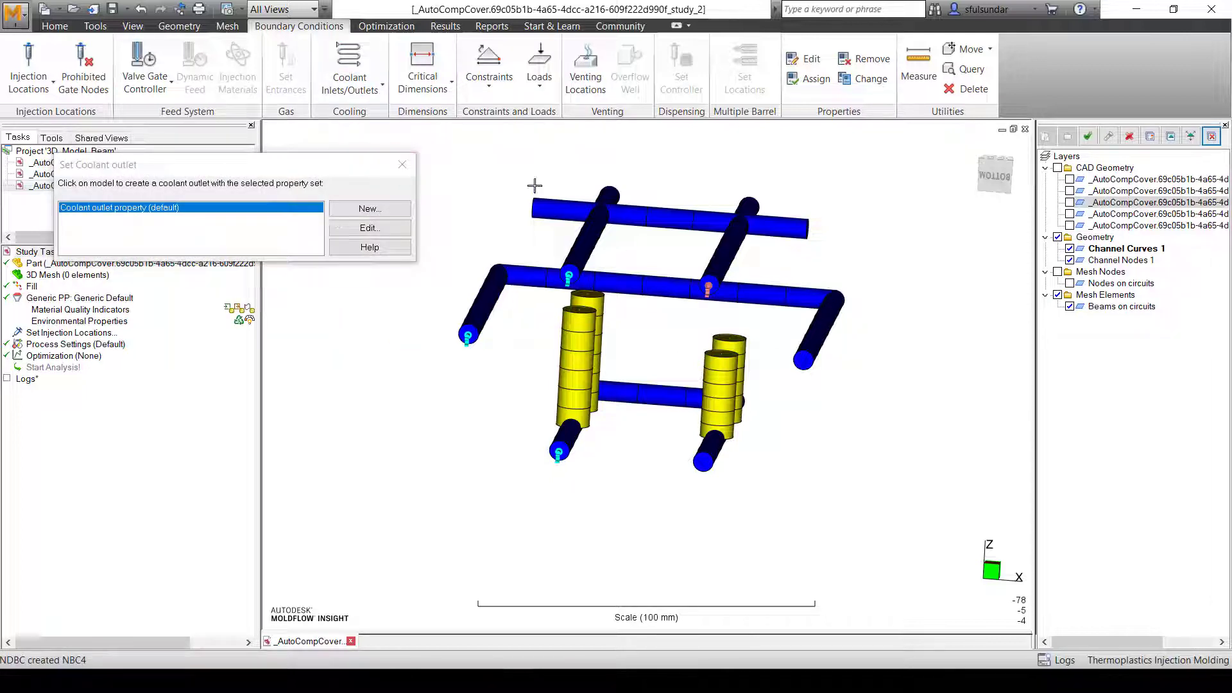
left_click(402, 165)
middle_click_drag(488, 212, 562, 279)
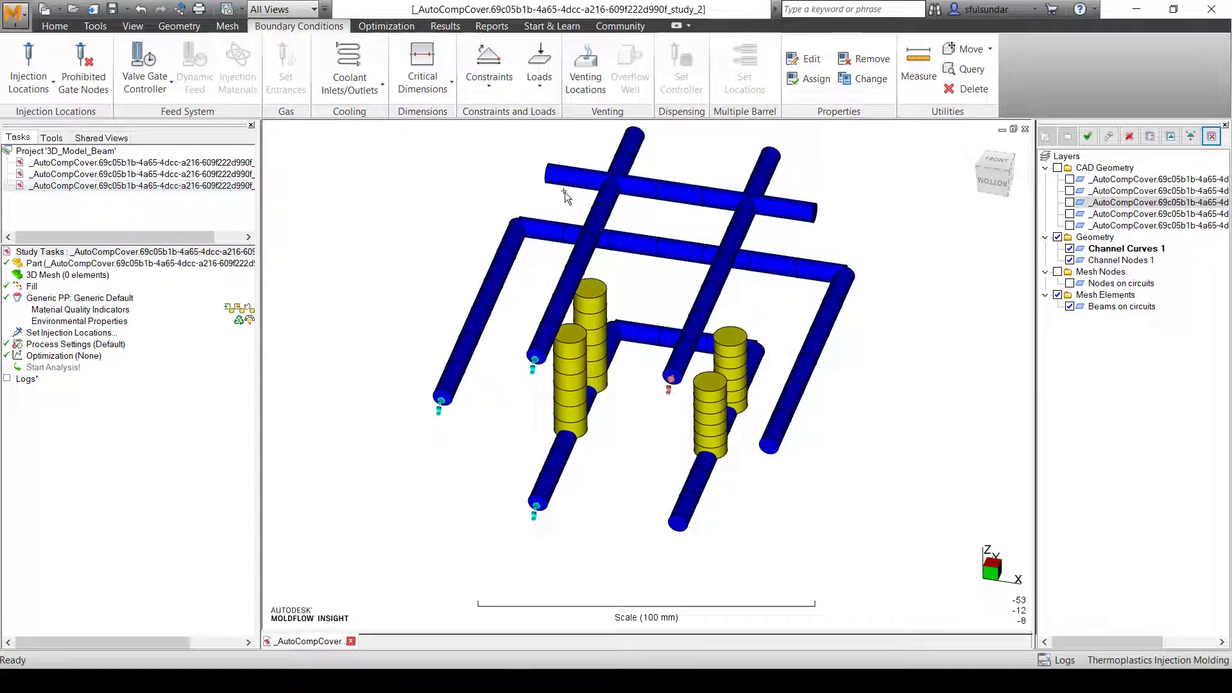
Open the other study of the 3D_Model_Beam project from the Project pane.
middle_click_drag(576, 193, 575, 383)
middle_click_drag(405, 454, 428, 491)
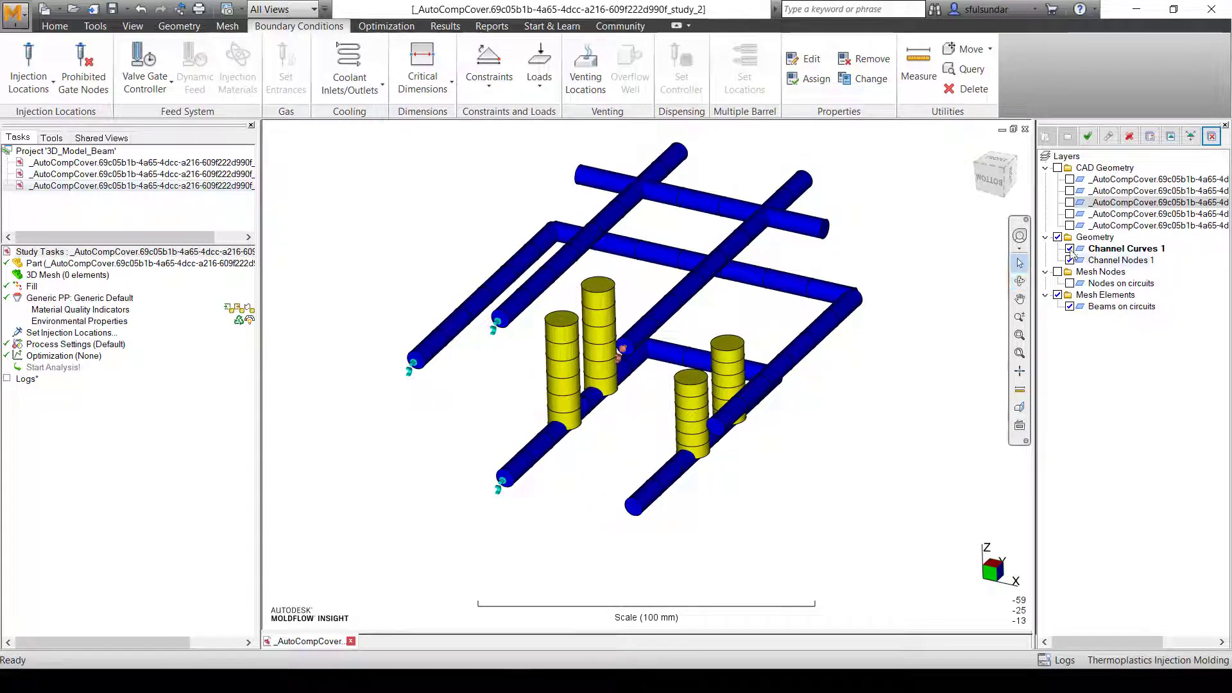
double_click(213, 186)
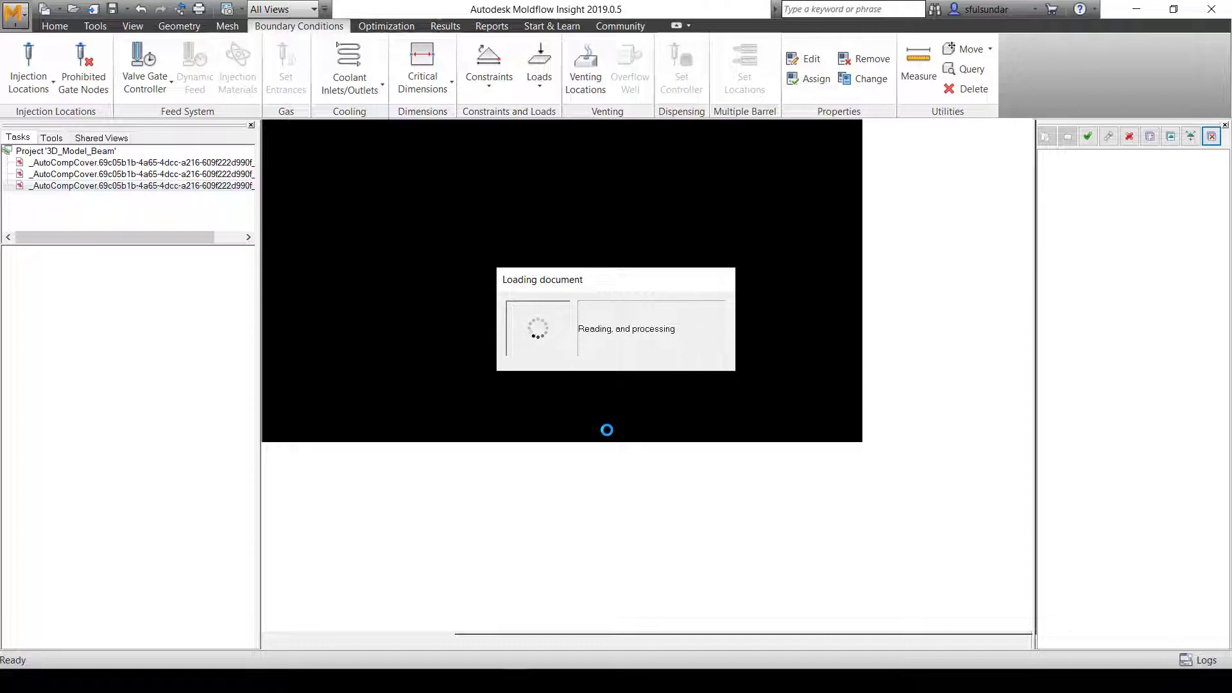
Inspect study_1's 3D-meshed part and confirm its analysis sequence is set to Cool.
middle_click_drag(607, 430, 648, 359)
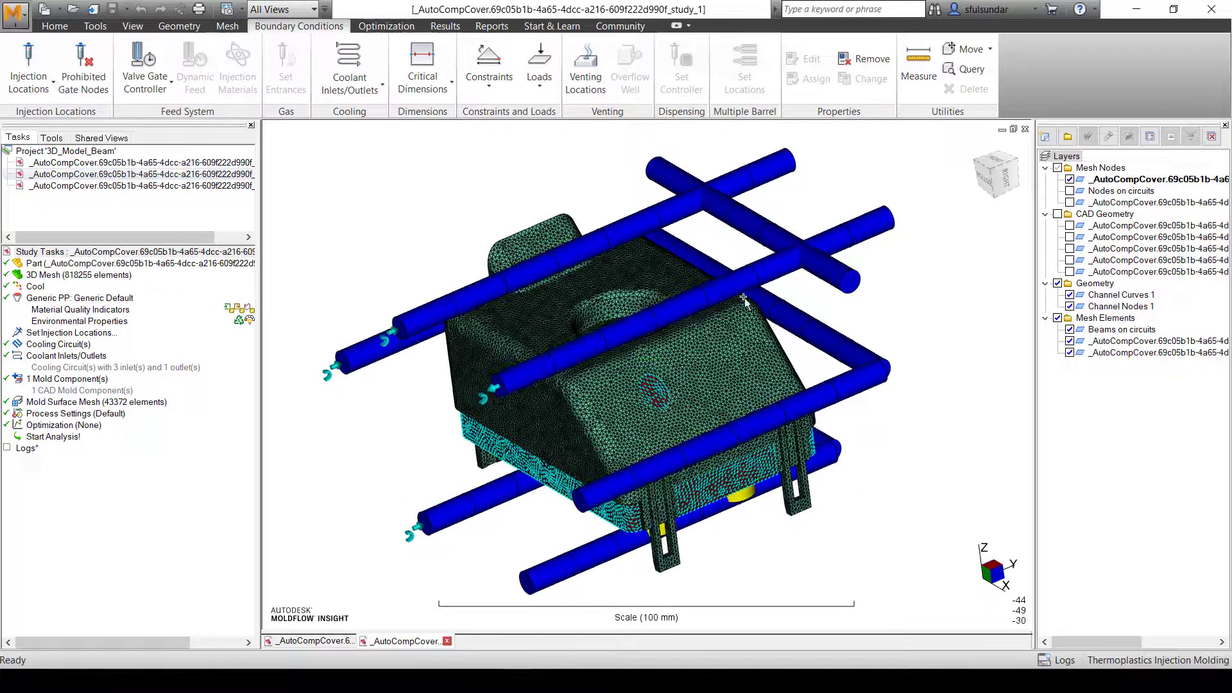
middle_click_drag(439, 477, 334, 424)
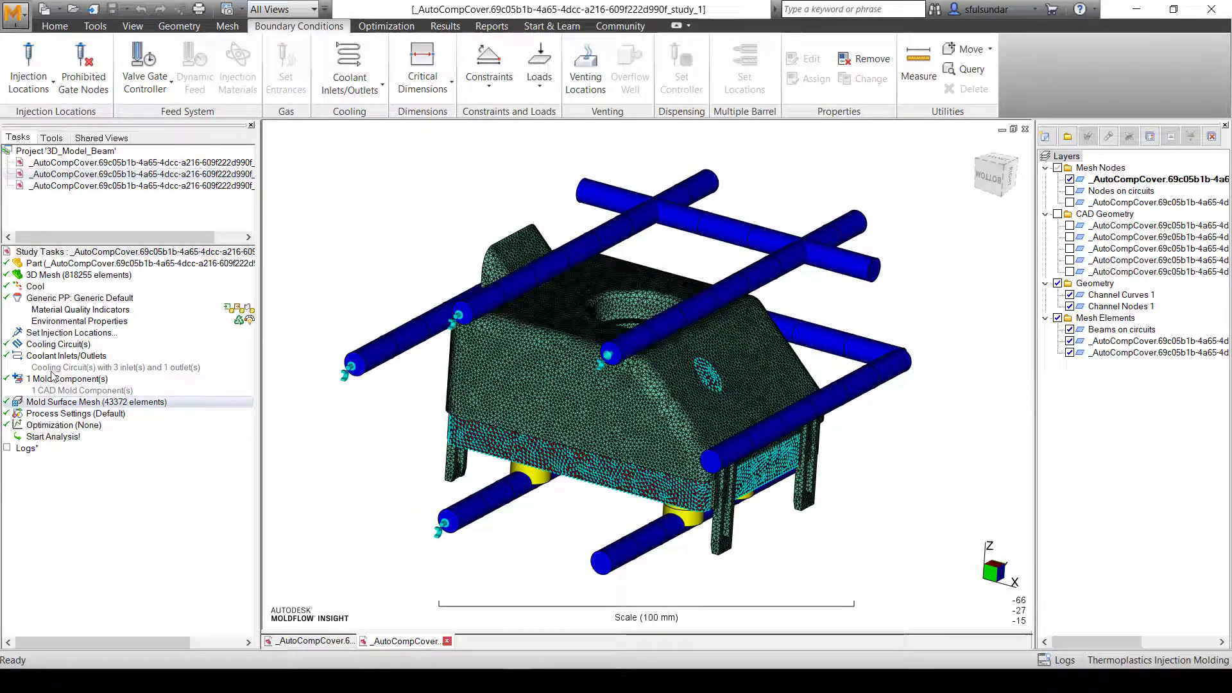
right_click(38, 288)
left_click(103, 296)
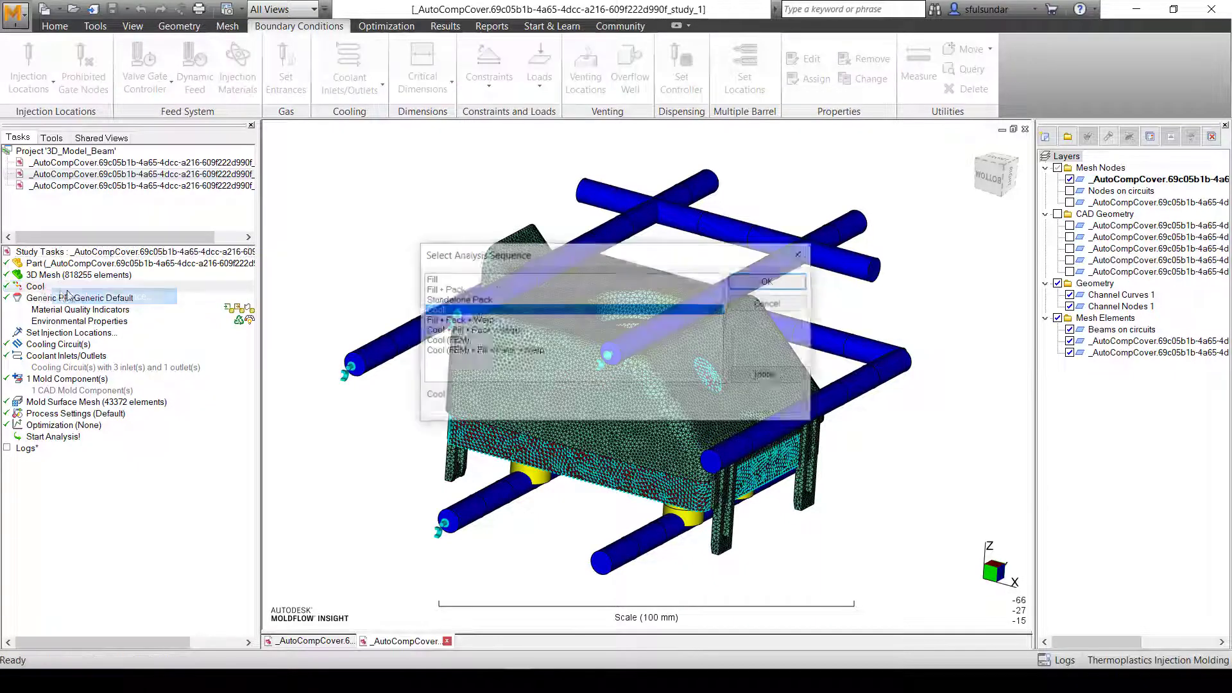
left_click(801, 254)
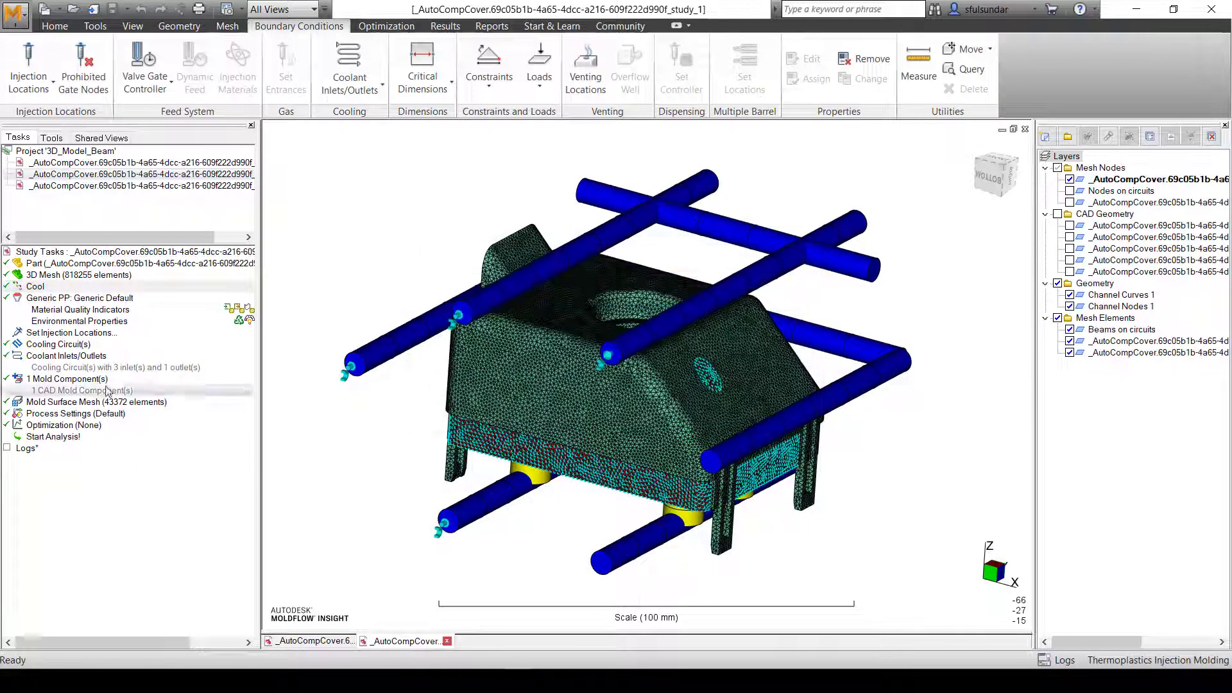